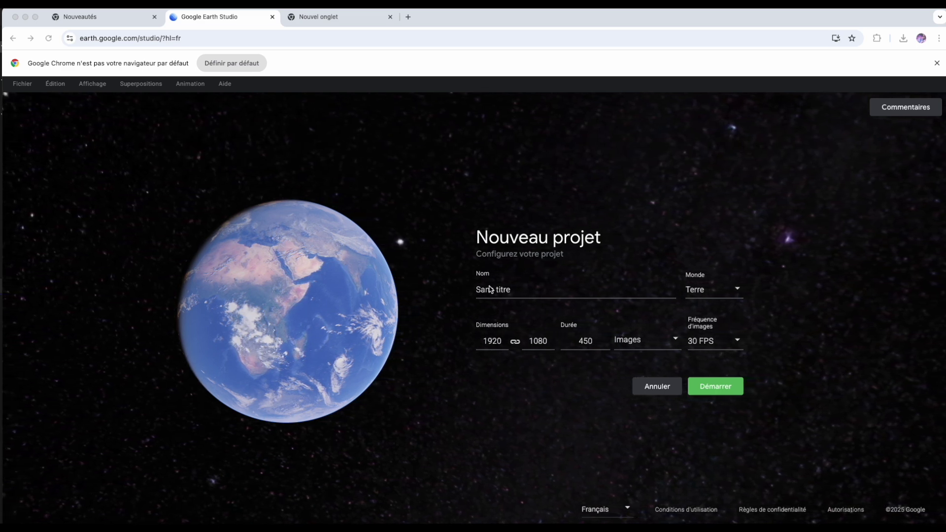
Name the new project DOLOMITES TUTO.
{"action": "left_click", "coordinate": [506, 289]}
{"action": "left_click_drag", "start_coordinate": [511, 289], "coordinate": [449, 294]}
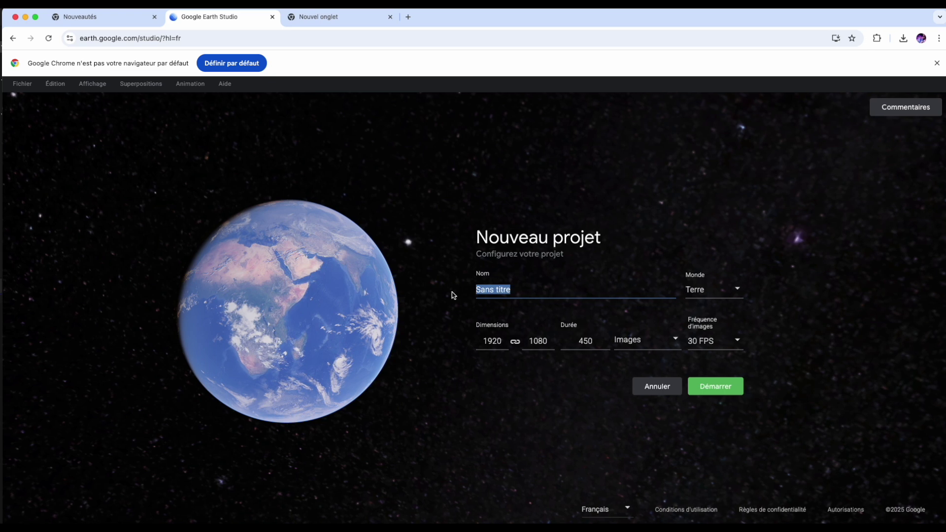
{"action": "type", "text": "DOLO"}
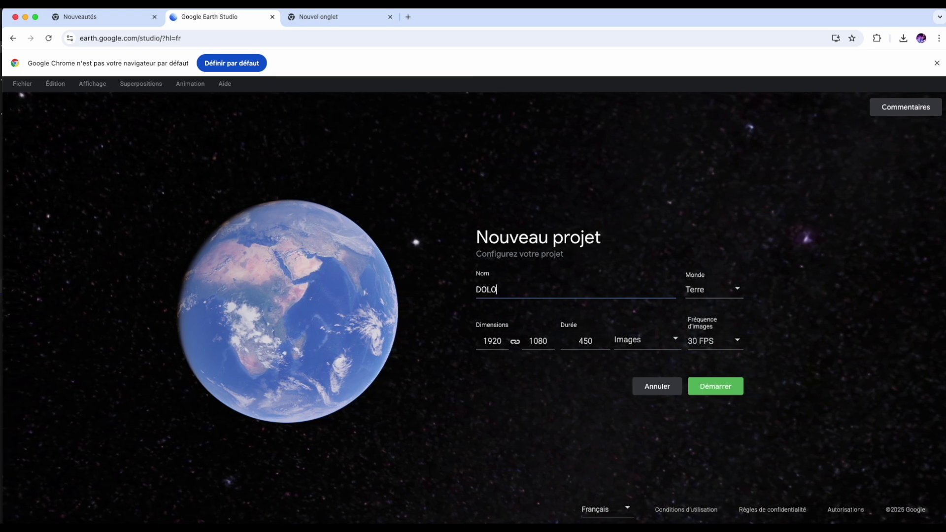
{"action": "type", "text": "MITES"}
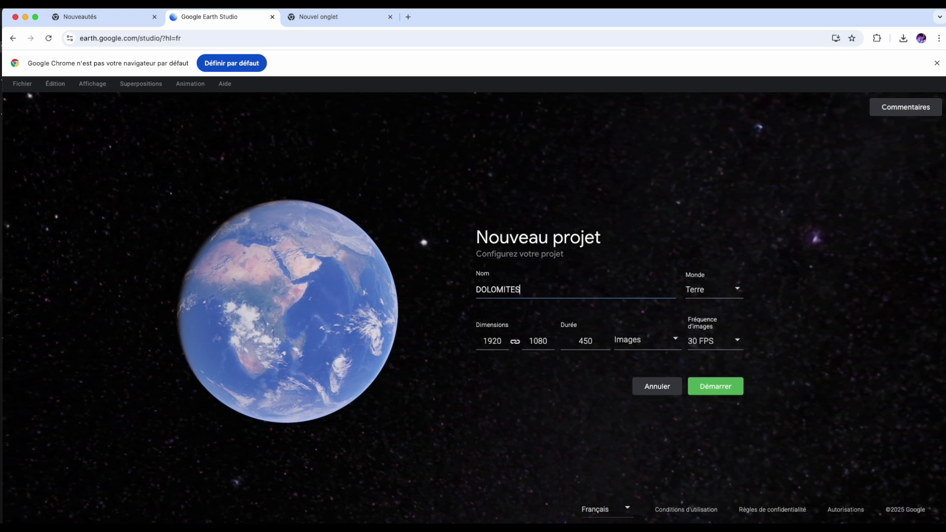
{"action": "type", "text": " TU"}
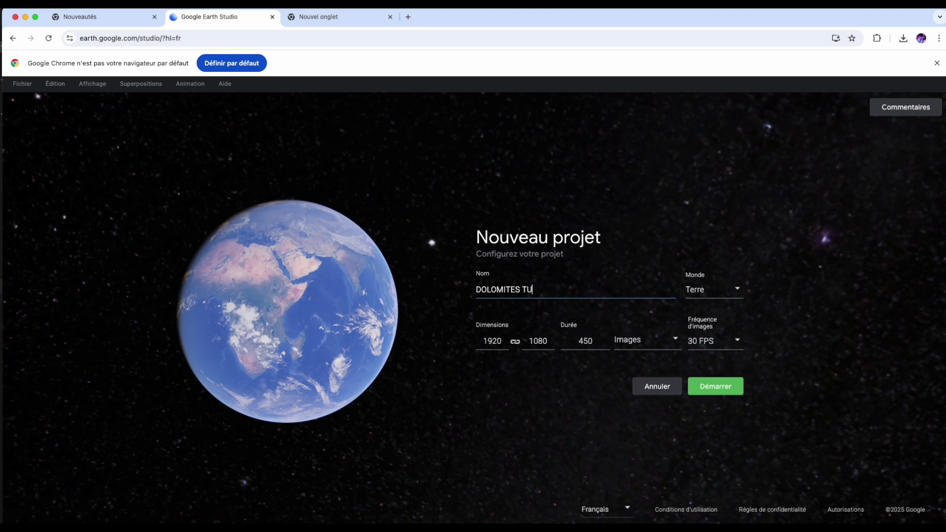
{"action": "type", "text": "TO"}
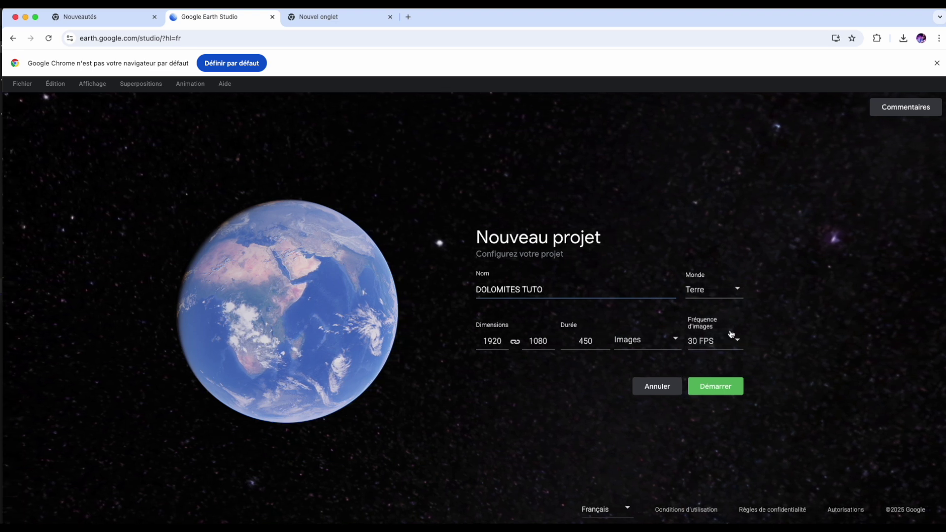
Keep Terre as the world, express the project duration as Temps, and create the project.
{"action": "left_click", "coordinate": [738, 291]}
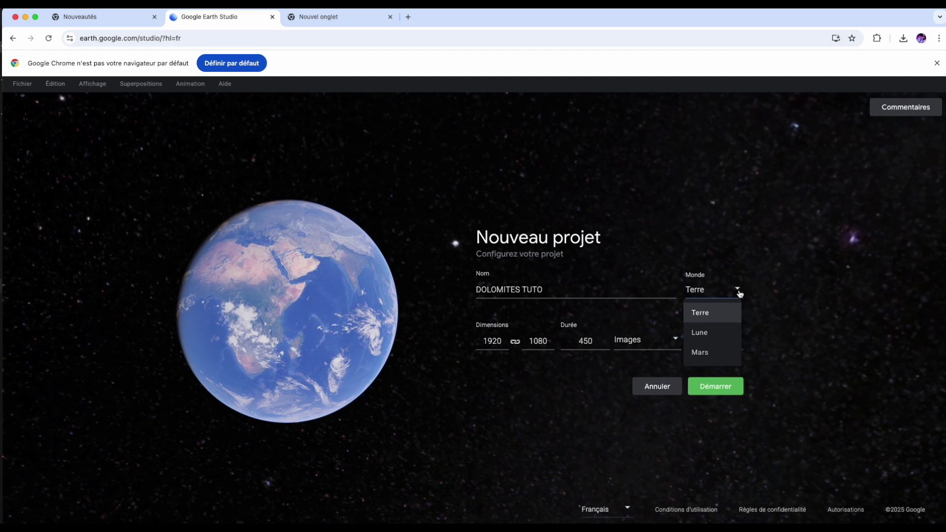
{"action": "left_click", "coordinate": [738, 293]}
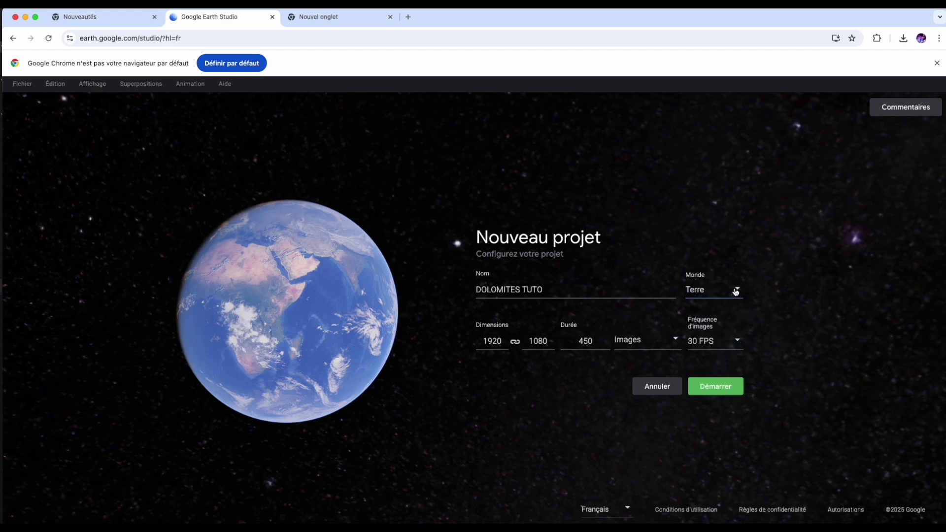
{"action": "left_click", "coordinate": [641, 342]}
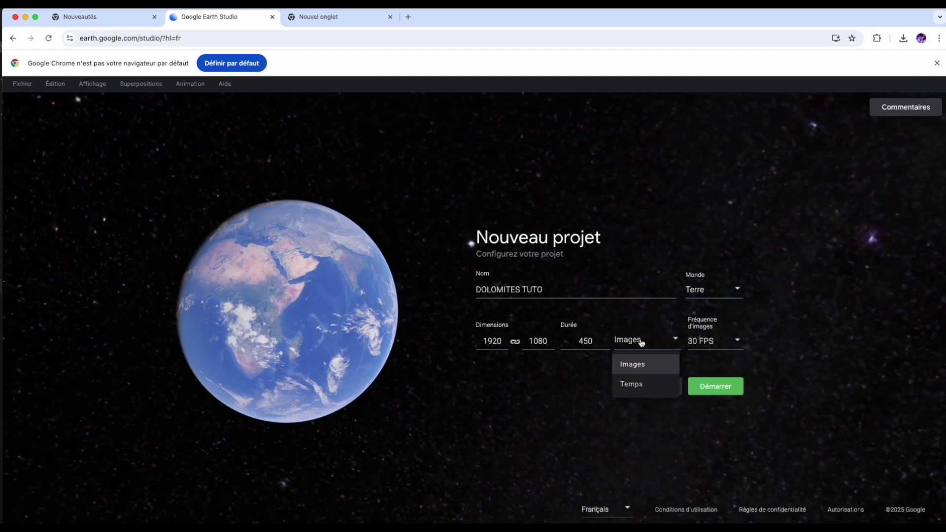
{"action": "left_click", "coordinate": [630, 387]}
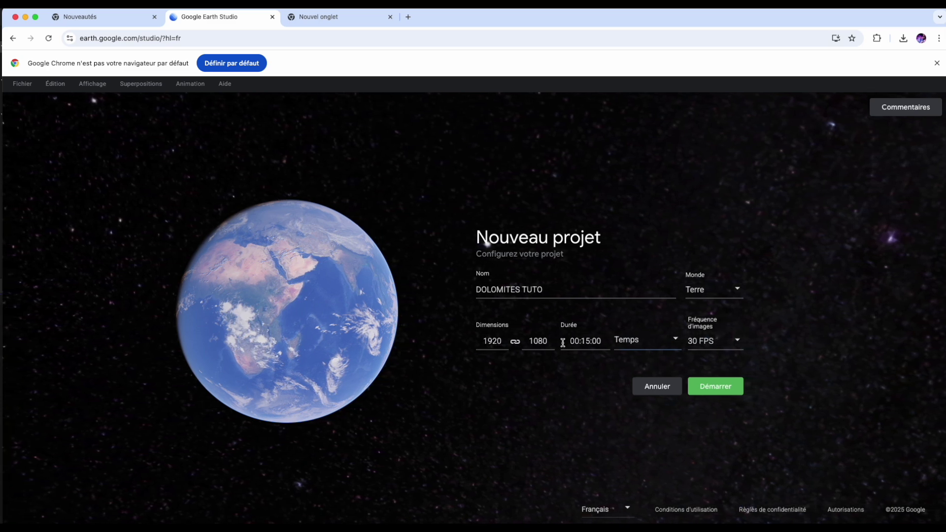
{"action": "left_click", "coordinate": [719, 388]}
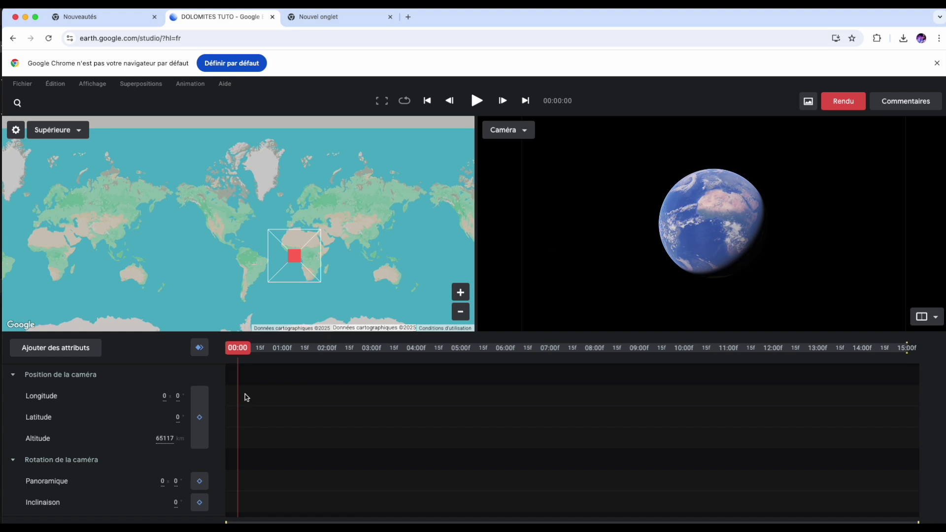
Try the single-view and two-view layouts, and shift the camera on the map to about longitude 19.8°, latitude 24.3°.
{"action": "left_click_drag", "start_coordinate": [239, 351], "coordinate": [128, 415]}
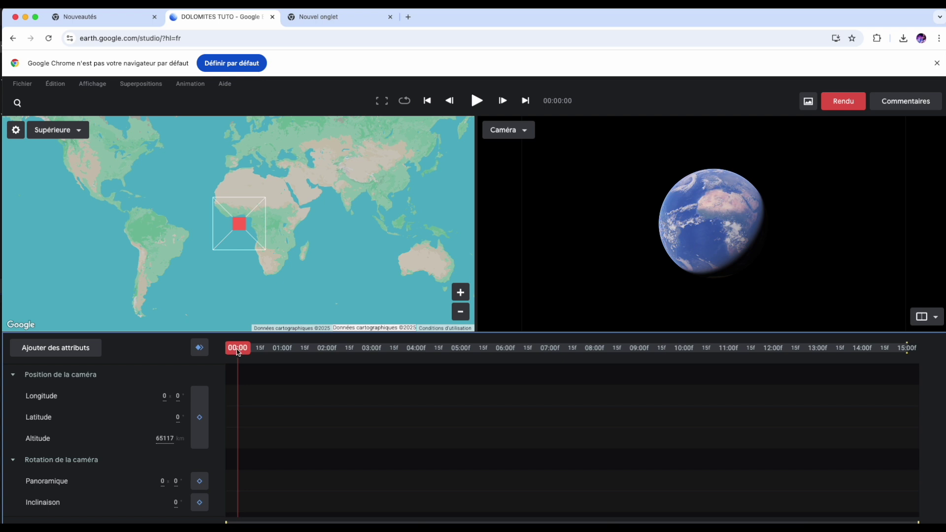
{"action": "left_click", "coordinate": [921, 316]}
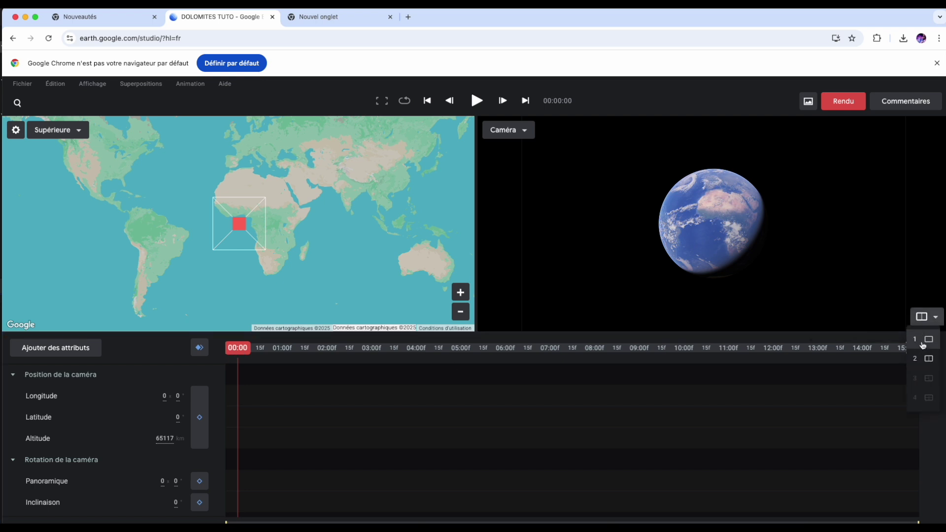
{"action": "left_click", "coordinate": [923, 339]}
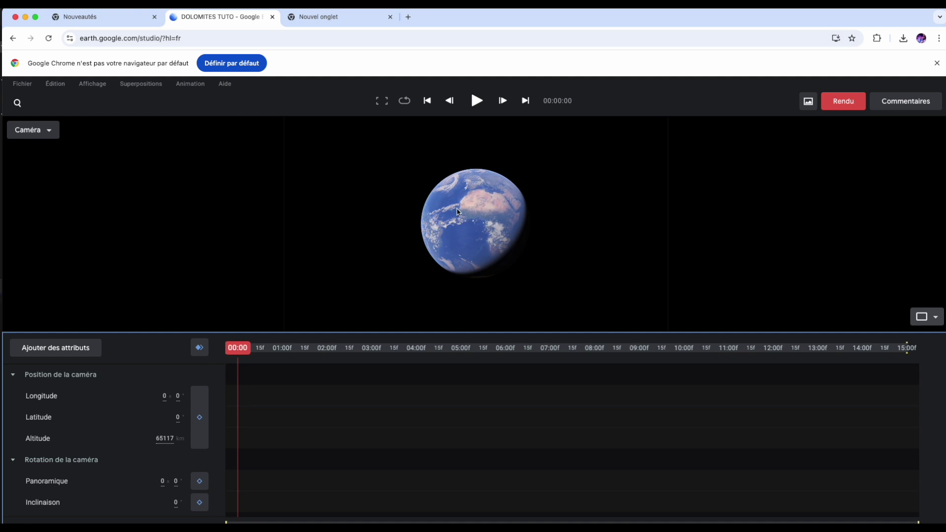
{"action": "left_click", "coordinate": [937, 319]}
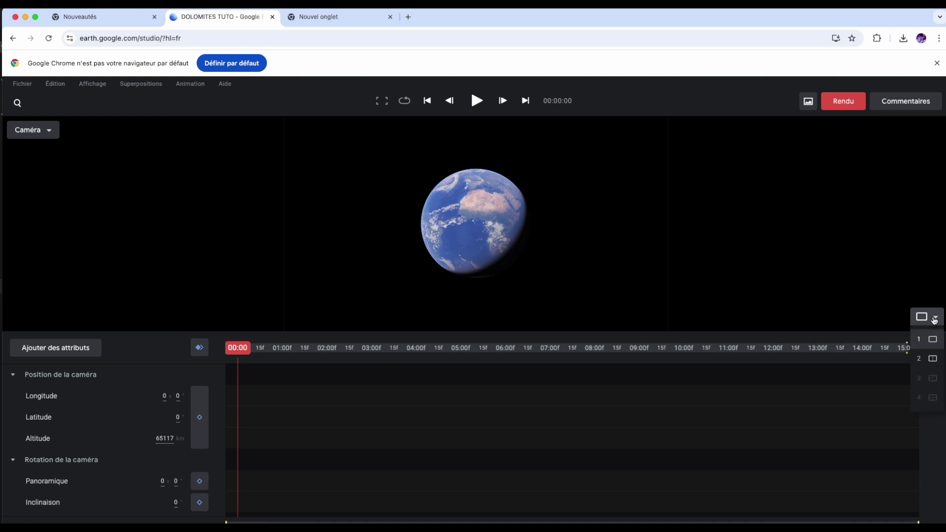
{"action": "left_click", "coordinate": [923, 363]}
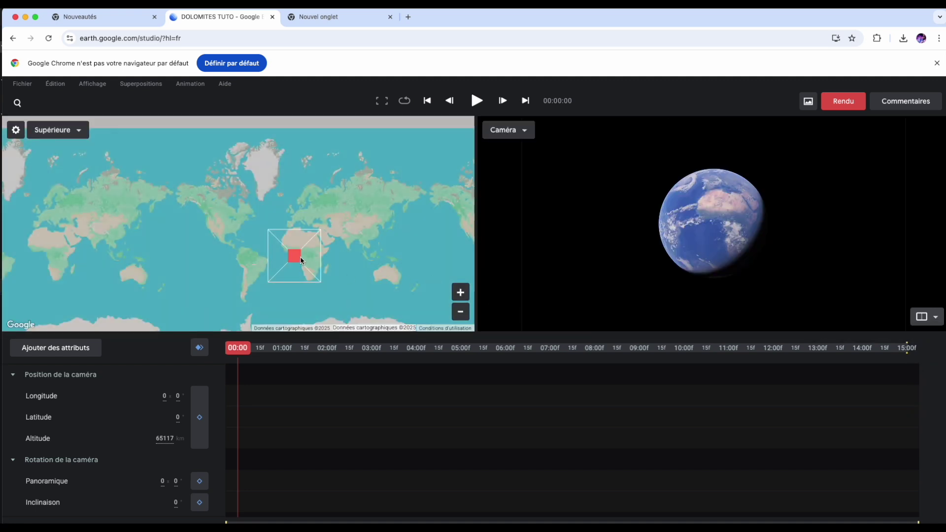
{"action": "mouse_move", "coordinate": [302, 261]}
{"action": "left_mouse_down"}
{"action": "mouse_move", "coordinate": [257, 259]}
{"action": "mouse_move", "coordinate": [210, 206]}
{"action": "mouse_move", "coordinate": [63, 255]}
{"action": "mouse_move", "coordinate": [307, 158]}
{"action": "mouse_move", "coordinate": [288, 229]}
{"action": "mouse_move", "coordinate": [307, 240]}
{"action": "left_mouse_up"}
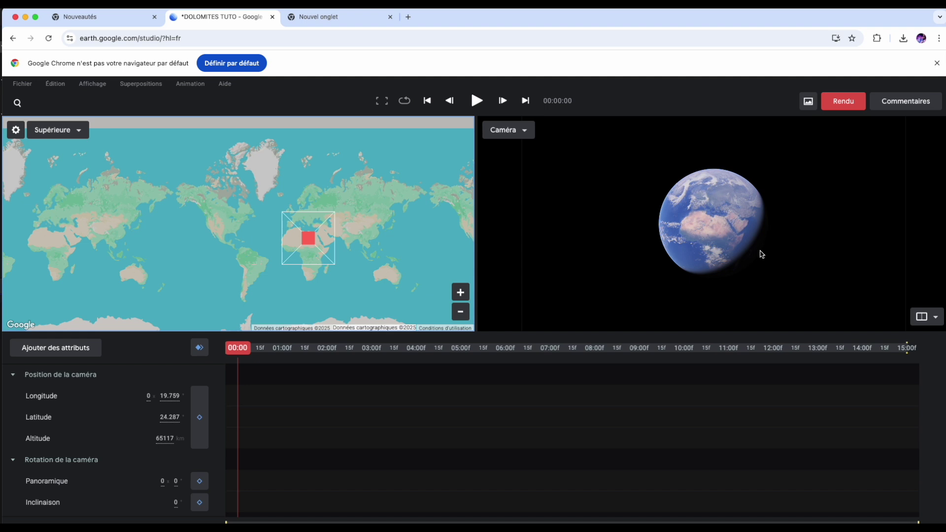
Search for DOLOMITES and move the camera to the Dolomites result in Rocca Pietore, Belluno, Italie.
{"action": "left_click", "coordinate": [20, 104]}
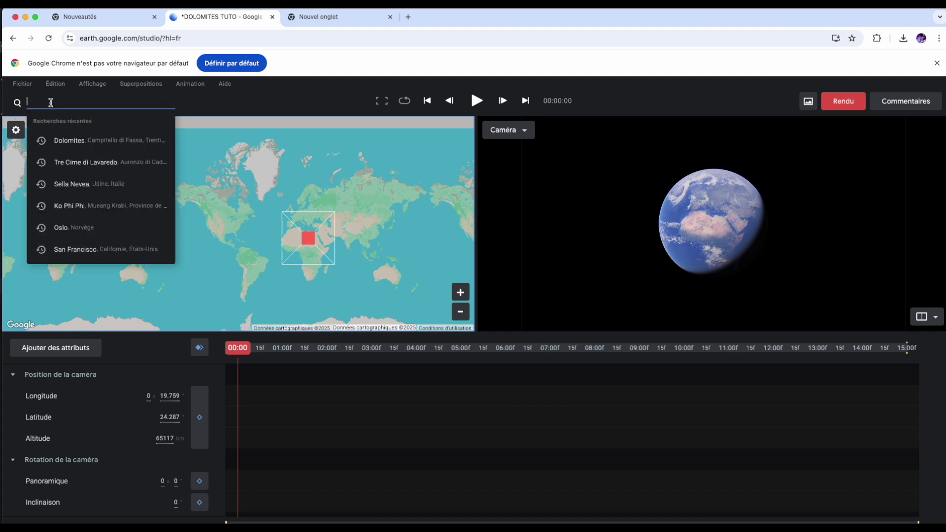
{"action": "type", "text": "DO"}
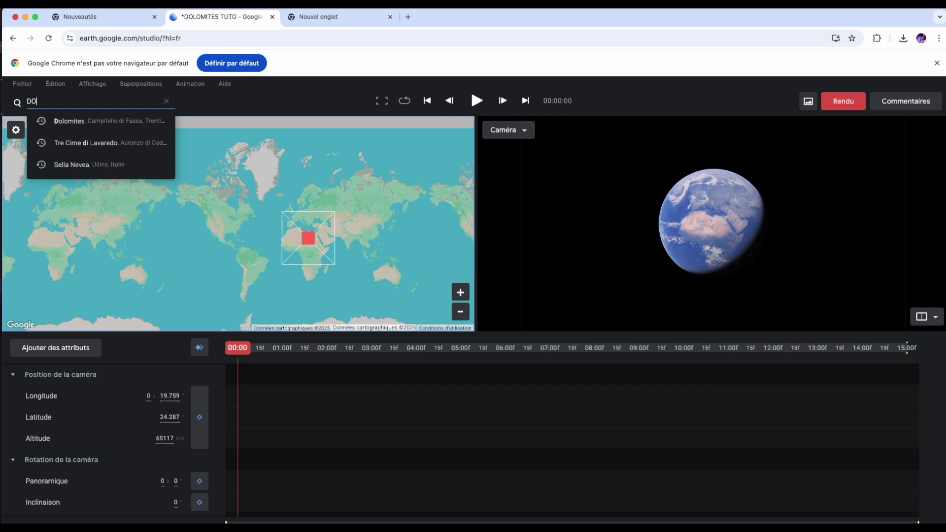
{"action": "type", "text": "LOMITES"}
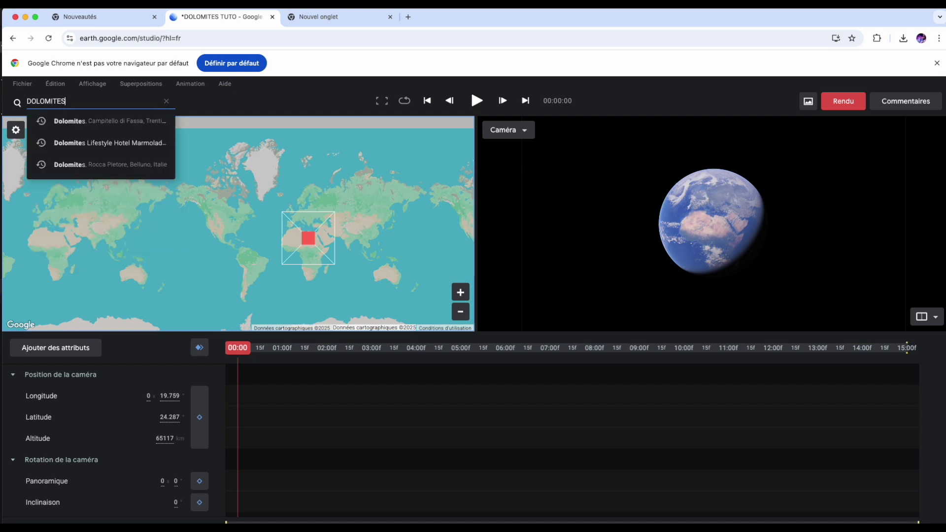
{"action": "left_click", "coordinate": [98, 170]}
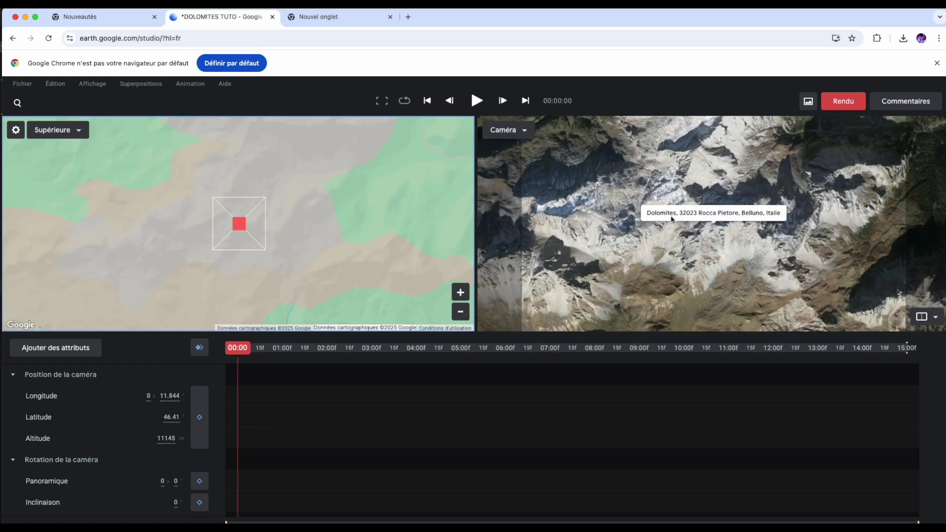
Adjust the camera's height above the Dolomites, ending at an altitude of about 6160 m.
{"action": "scroll", "coordinate": [721, 236], "scroll_direction": "up", "scroll_amount": 5}
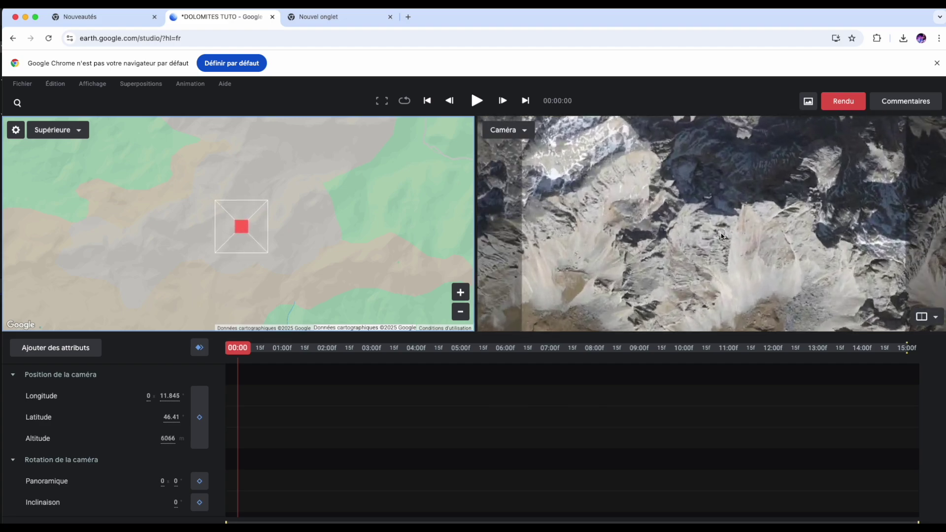
{"action": "scroll", "coordinate": [721, 236], "scroll_direction": "down", "scroll_amount": 10}
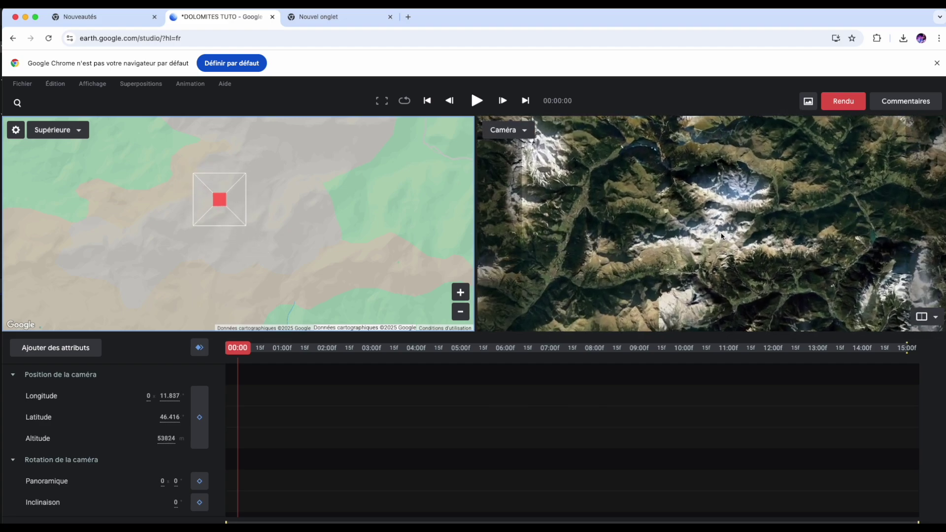
{"action": "scroll", "coordinate": [721, 236], "scroll_direction": "up", "scroll_amount": 7}
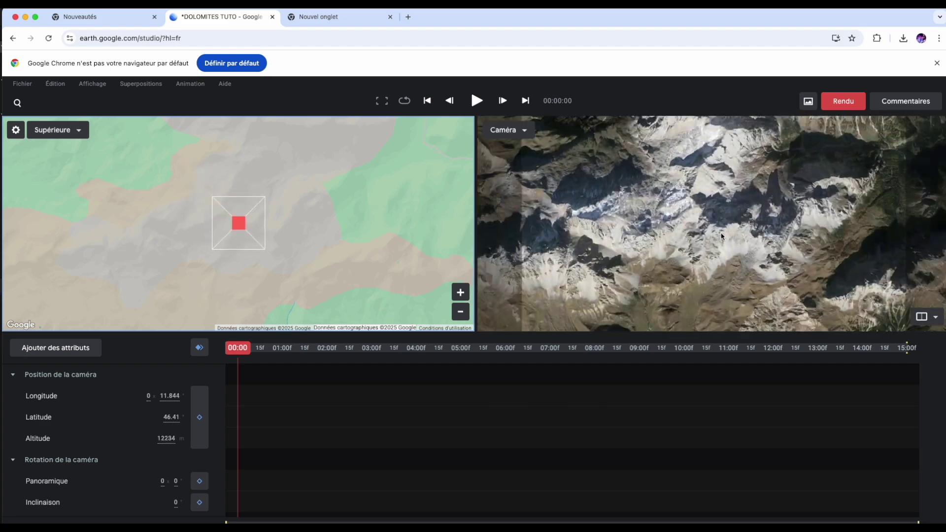
{"action": "scroll", "coordinate": [721, 236], "scroll_direction": "down", "scroll_amount": 14}
{"action": "scroll", "coordinate": [721, 236], "scroll_direction": "up", "scroll_amount": 6}
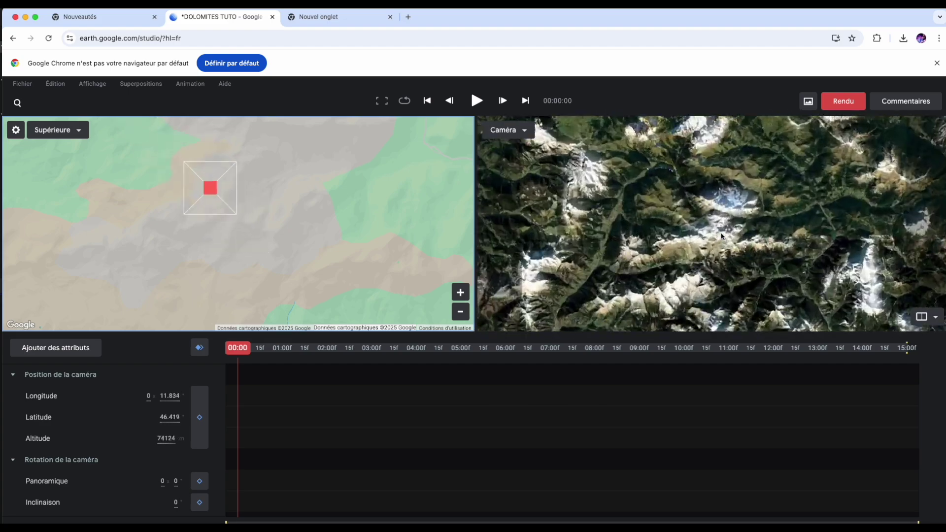
{"action": "scroll", "coordinate": [721, 236], "scroll_direction": "up", "scroll_amount": 10}
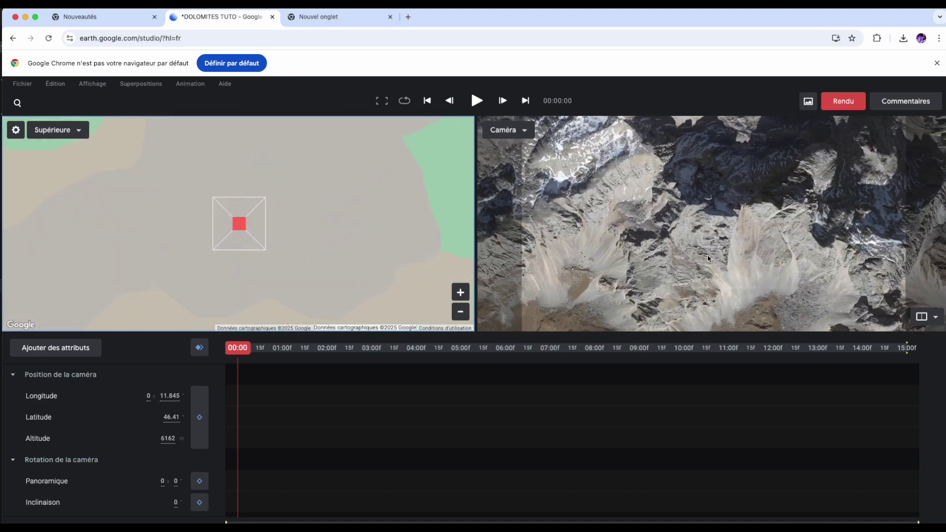
Rotate and tilt the camera into an oblique mountain view at about 3350 m altitude, 174° pan and 73° tilt.
{"action": "mouse_move", "coordinate": [707, 258]}
{"action": "left_mouse_down", "text": "shift"}
{"action": "mouse_move", "coordinate": [627, 166]}
{"action": "mouse_move", "coordinate": [652, 190]}
{"action": "mouse_move", "coordinate": [684, 184]}
{"action": "mouse_move", "coordinate": [617, 187]}
{"action": "left_mouse_up", "text": "shift"}
{"action": "left_click_drag", "start_coordinate": [669, 201], "coordinate": [662, 203], "text": "shift"}
{"action": "scroll", "coordinate": [724, 241], "scroll_direction": "up", "scroll_amount": 5}
{"action": "mouse_move", "coordinate": [734, 234]}
{"action": "left_mouse_down", "text": "shift"}
{"action": "mouse_move", "coordinate": [659, 262]}
{"action": "mouse_move", "coordinate": [623, 226]}
{"action": "mouse_move", "coordinate": [659, 307]}
{"action": "left_mouse_up", "text": "shift"}
{"action": "scroll", "coordinate": [640, 236], "scroll_direction": "up", "scroll_amount": 1}
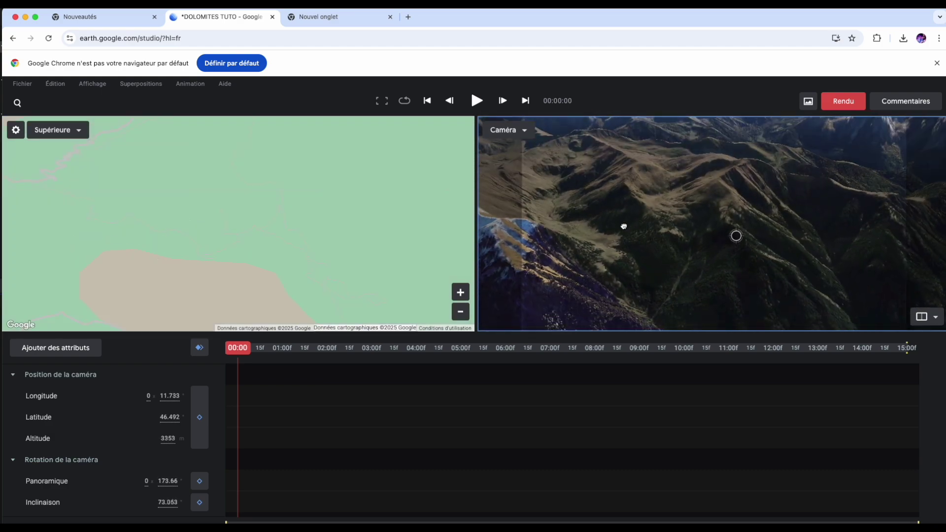
Pull the camera back to overlook the whole range from about 87,800 m altitude, with about 188° pan and 57° tilt.
{"action": "scroll", "coordinate": [641, 237], "scroll_direction": "down", "scroll_amount": 10}
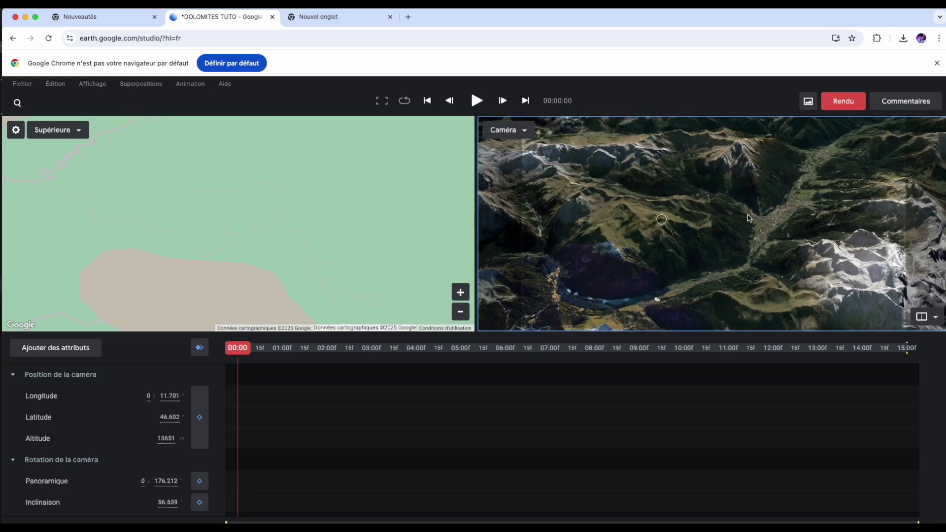
{"action": "left_click_drag", "start_coordinate": [749, 217], "coordinate": [718, 293]}
{"action": "mouse_move", "coordinate": [745, 207]}
{"action": "left_mouse_down"}
{"action": "mouse_move", "coordinate": [736, 261]}
{"action": "mouse_move", "coordinate": [722, 217]}
{"action": "left_mouse_up"}
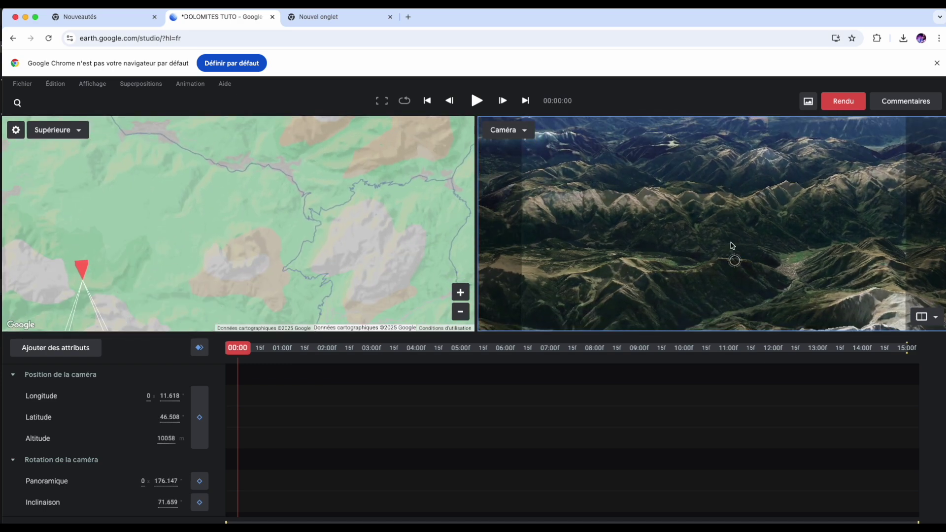
{"action": "scroll", "coordinate": [737, 248], "scroll_direction": "down", "scroll_amount": 10}
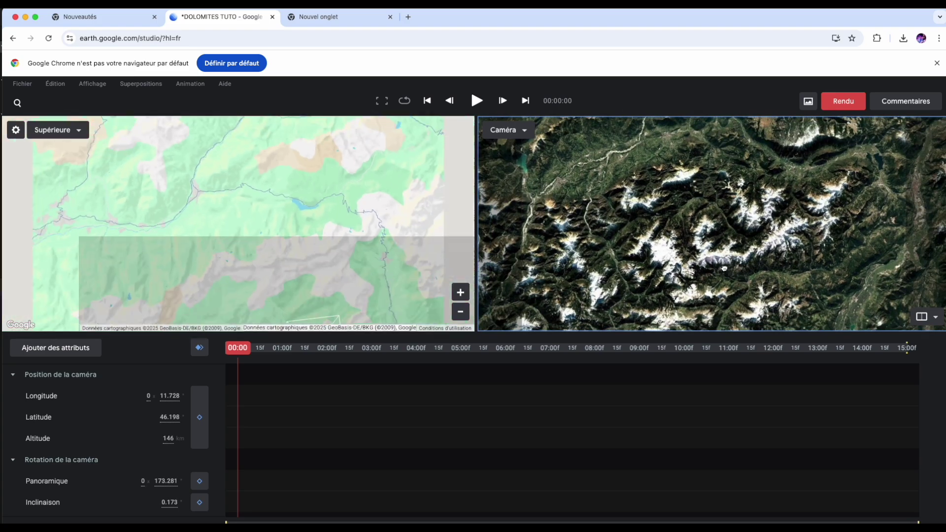
{"action": "scroll", "coordinate": [724, 269], "scroll_direction": "up", "scroll_amount": 5}
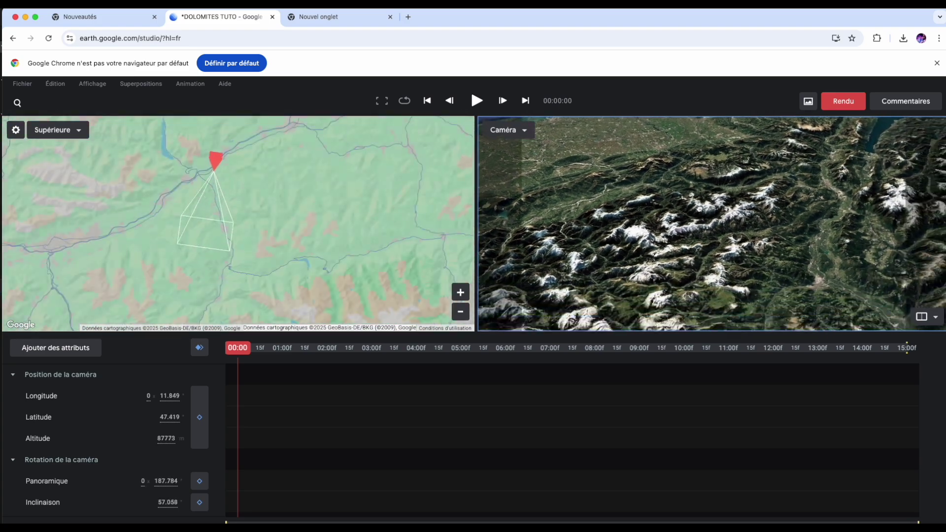
Fly the camera down to the lake valley and frame it at about 1016 m altitude, 203.5° pan and 81.8° tilt.
{"action": "left_click_drag", "start_coordinate": [699, 209], "coordinate": [684, 161]}
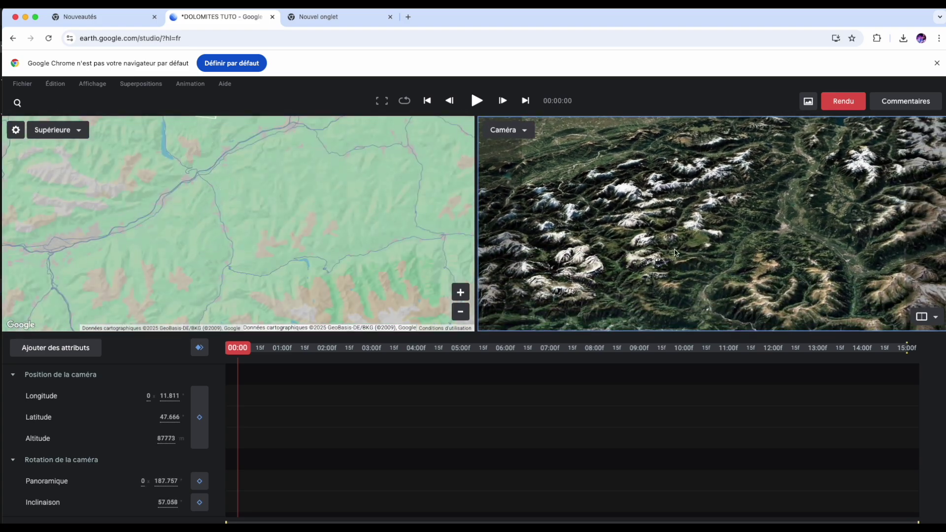
{"action": "mouse_move", "coordinate": [697, 256]}
{"action": "left_mouse_down"}
{"action": "mouse_move", "coordinate": [664, 212]}
{"action": "mouse_move", "coordinate": [718, 167]}
{"action": "mouse_move", "coordinate": [751, 194]}
{"action": "mouse_move", "coordinate": [810, 287]}
{"action": "mouse_move", "coordinate": [765, 264]}
{"action": "left_mouse_up"}
{"action": "scroll", "coordinate": [738, 251], "scroll_direction": "up", "scroll_amount": 3}
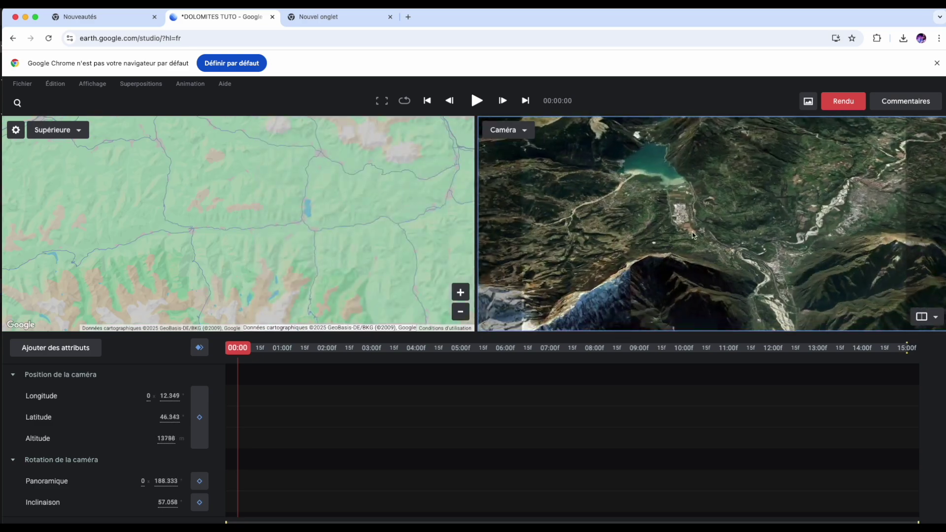
{"action": "left_click_drag", "start_coordinate": [694, 207], "coordinate": [759, 279]}
{"action": "scroll", "coordinate": [734, 297], "scroll_direction": "up", "scroll_amount": 3}
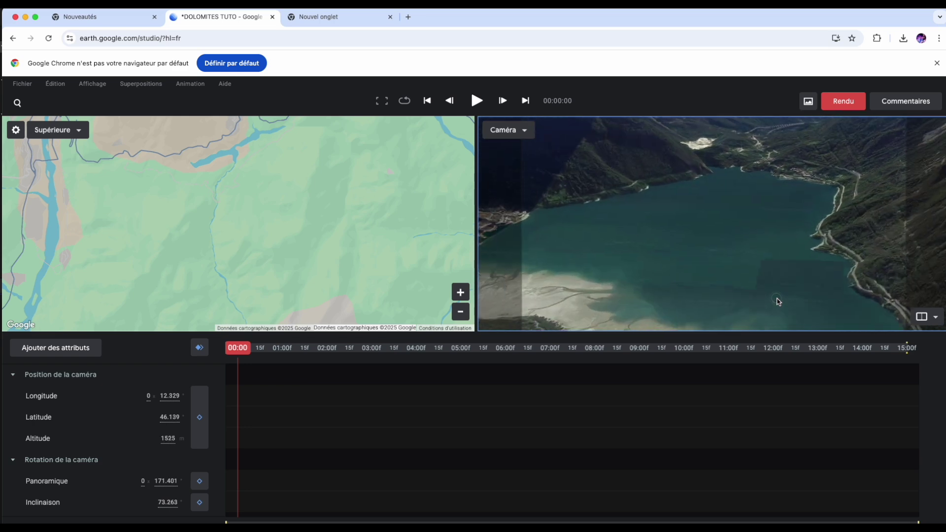
{"action": "mouse_move", "coordinate": [768, 257]}
{"action": "left_mouse_down", "text": "shift"}
{"action": "mouse_move", "coordinate": [792, 253]}
{"action": "mouse_move", "coordinate": [773, 228]}
{"action": "mouse_move", "coordinate": [793, 293]}
{"action": "mouse_move", "coordinate": [796, 276]}
{"action": "mouse_move", "coordinate": [738, 275]}
{"action": "mouse_move", "coordinate": [756, 299]}
{"action": "mouse_move", "coordinate": [713, 239]}
{"action": "mouse_move", "coordinate": [747, 281]}
{"action": "mouse_move", "coordinate": [775, 281]}
{"action": "mouse_move", "coordinate": [780, 240]}
{"action": "mouse_move", "coordinate": [768, 236]}
{"action": "mouse_move", "coordinate": [763, 213]}
{"action": "mouse_move", "coordinate": [752, 255]}
{"action": "mouse_move", "coordinate": [752, 240]}
{"action": "mouse_move", "coordinate": [772, 190]}
{"action": "mouse_move", "coordinate": [785, 186]}
{"action": "mouse_move", "coordinate": [765, 186]}
{"action": "left_mouse_up", "text": "shift"}
{"action": "left_click_drag", "start_coordinate": [765, 241], "coordinate": [724, 229]}
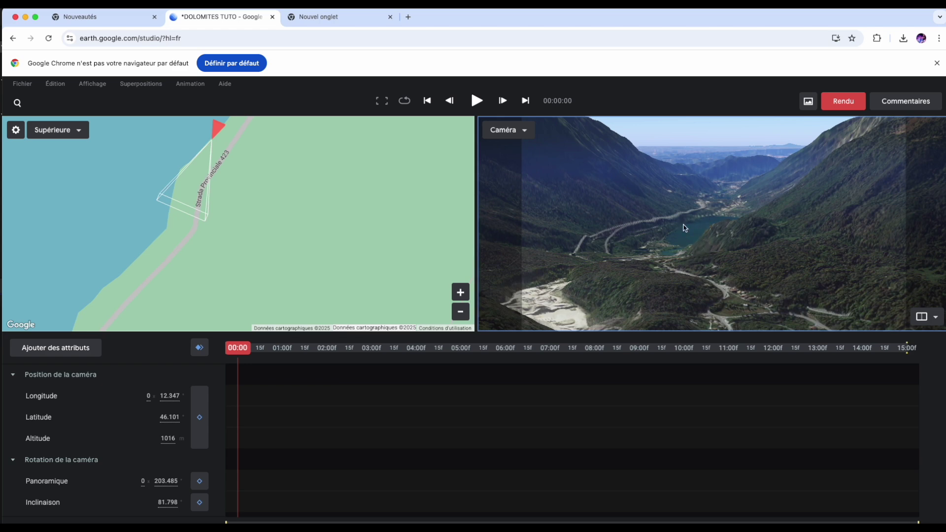
Add the Champ de vision, Heure de la journée and Bâtiments 3D attributes to the project.
{"action": "left_click", "coordinate": [84, 351]}
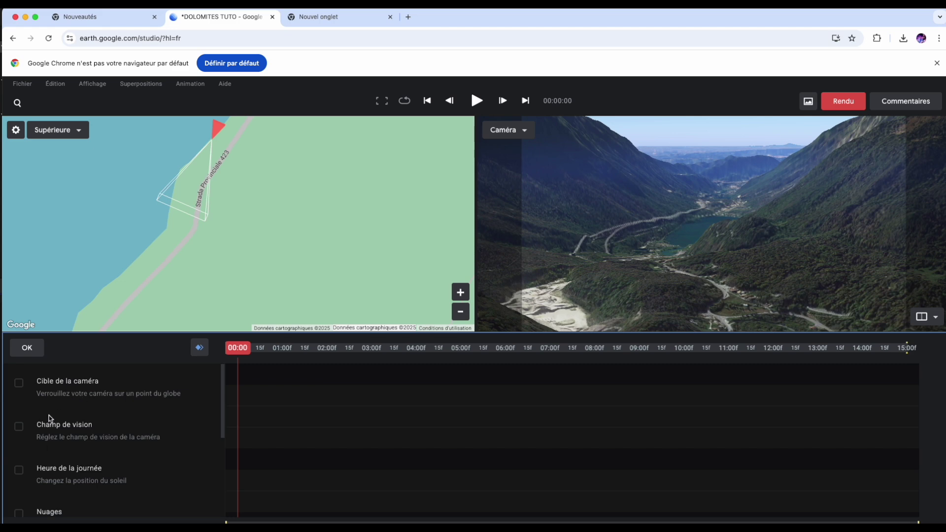
{"action": "left_click", "coordinate": [20, 428]}
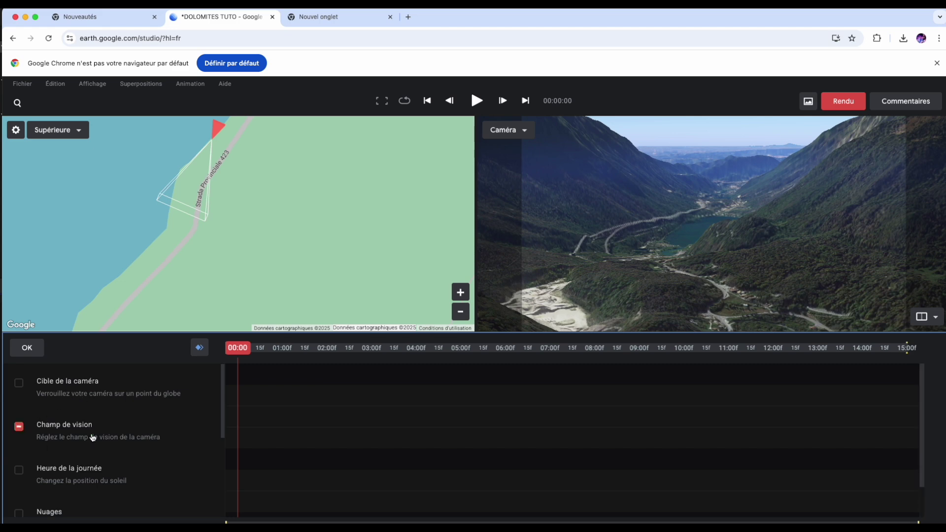
{"action": "left_click", "coordinate": [20, 472]}
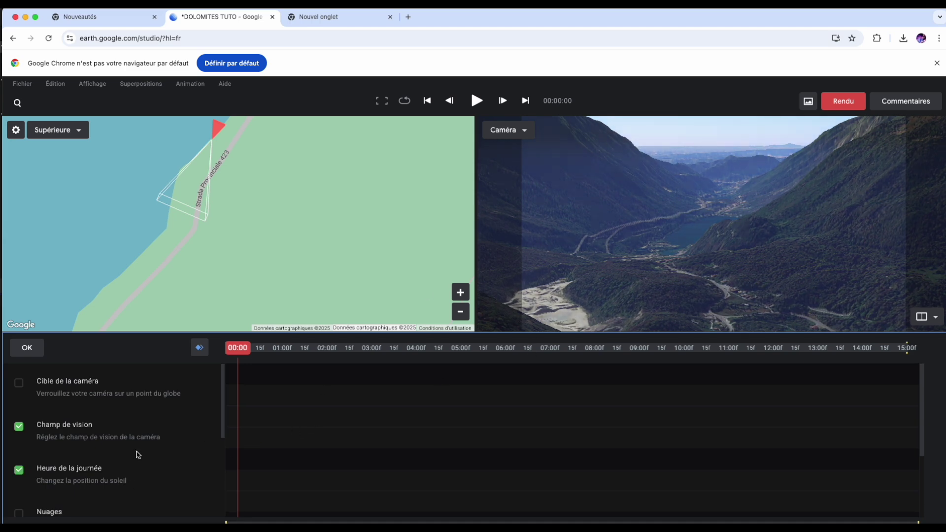
{"action": "scroll", "coordinate": [138, 455], "scroll_direction": "down", "scroll_amount": 3}
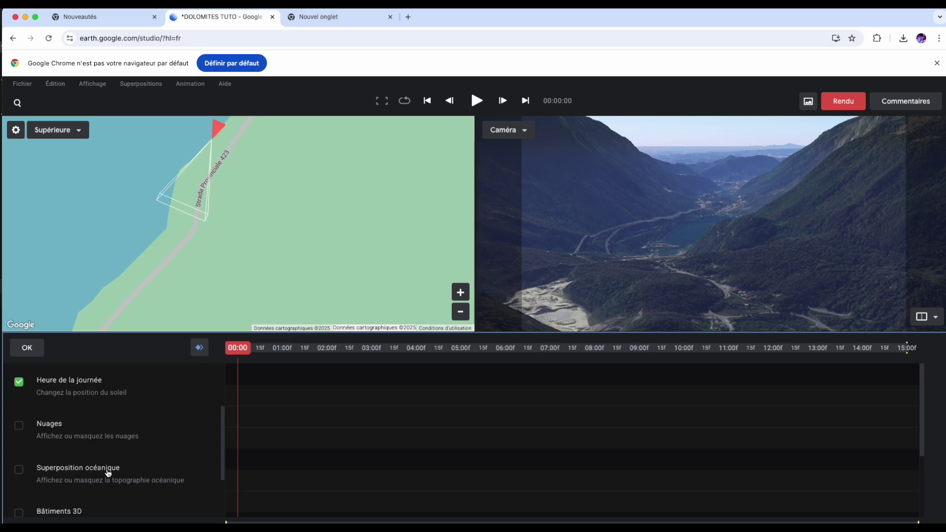
{"action": "scroll", "coordinate": [108, 473], "scroll_direction": "down", "scroll_amount": 2}
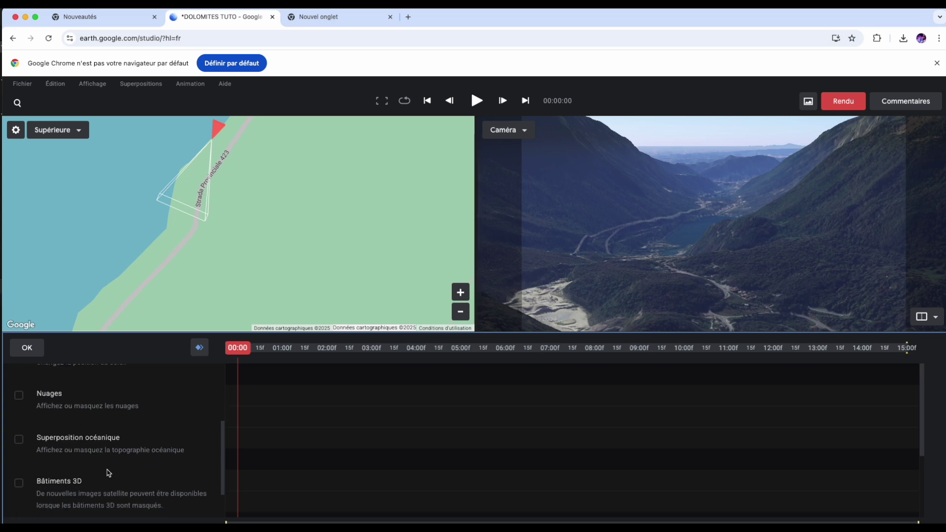
{"action": "scroll", "coordinate": [108, 473], "scroll_direction": "down", "scroll_amount": 1}
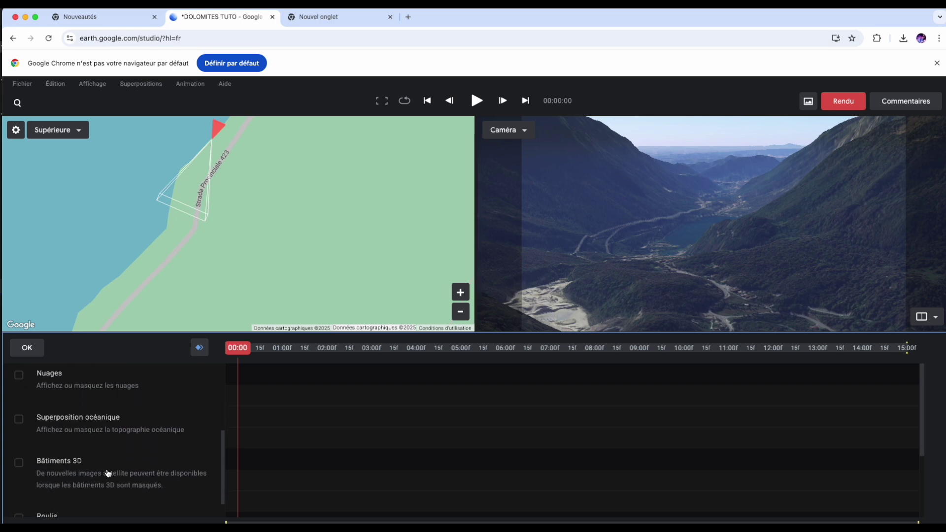
{"action": "left_click", "coordinate": [19, 463]}
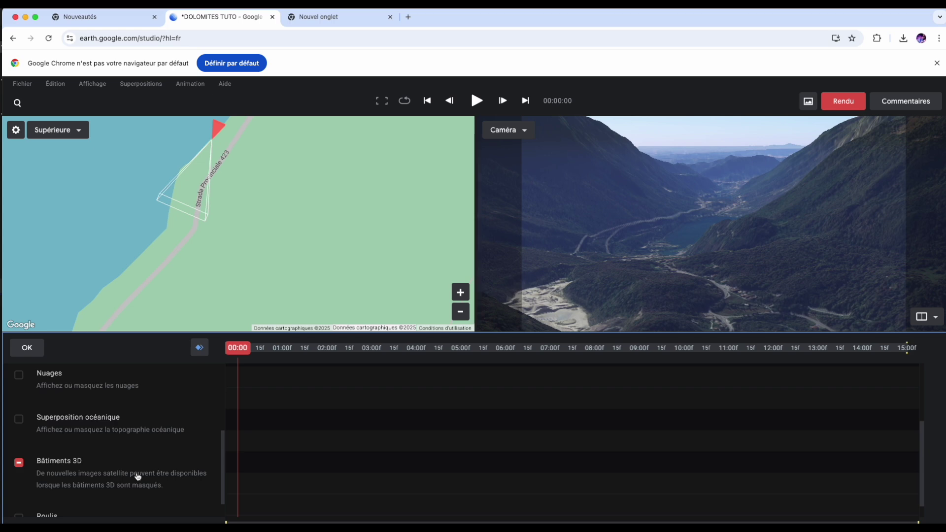
{"action": "scroll", "coordinate": [138, 476], "scroll_direction": "down", "scroll_amount": 1}
{"action": "left_click", "coordinate": [19, 436]}
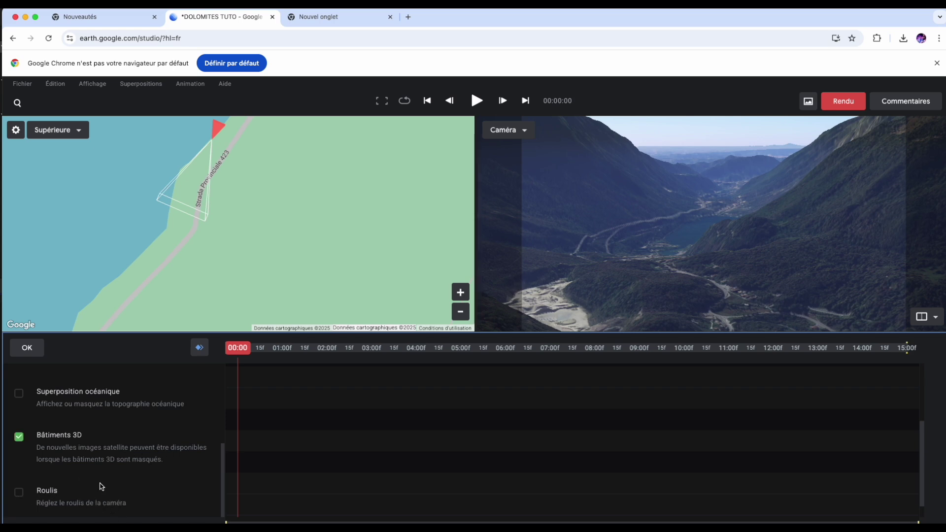
{"action": "scroll", "coordinate": [104, 453], "scroll_direction": "up", "scroll_amount": 5}
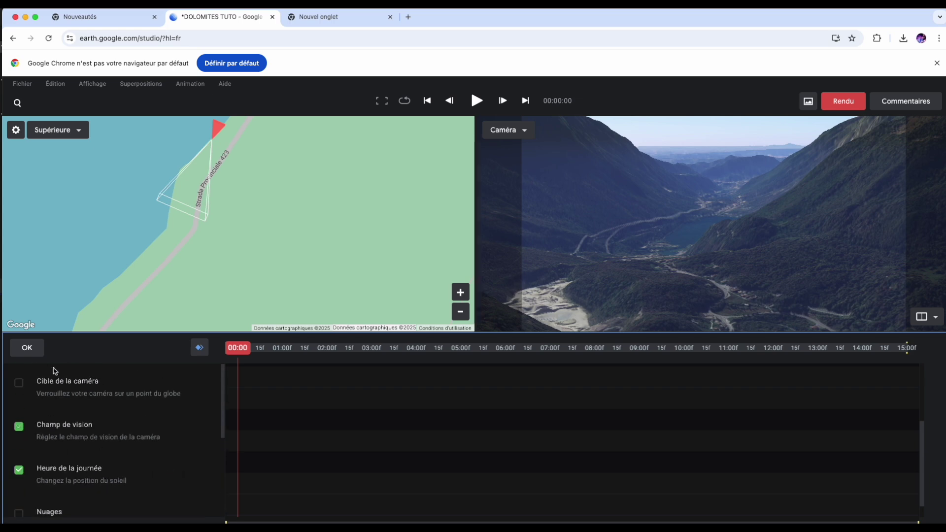
{"action": "left_click", "coordinate": [27, 350]}
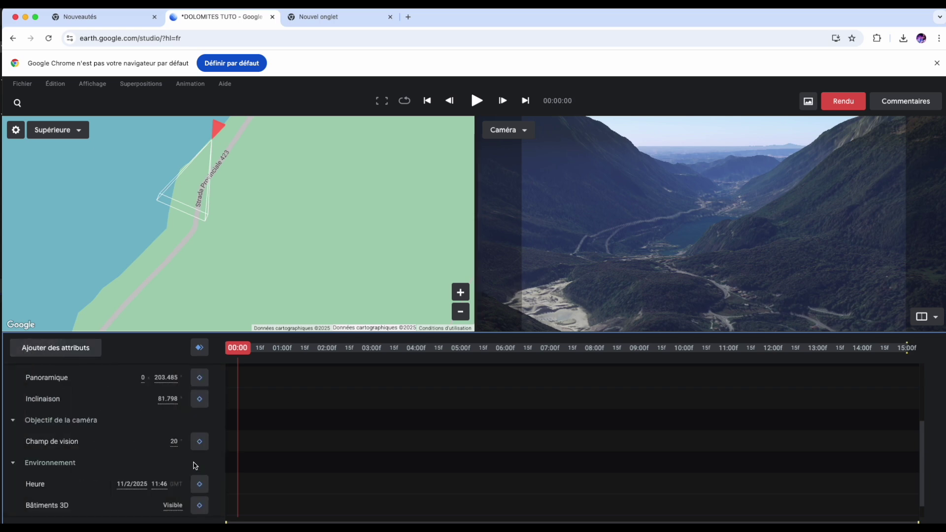
Set the environment's time of day to 07:00.
{"action": "scroll", "coordinate": [169, 460], "scroll_direction": "up", "scroll_amount": 2}
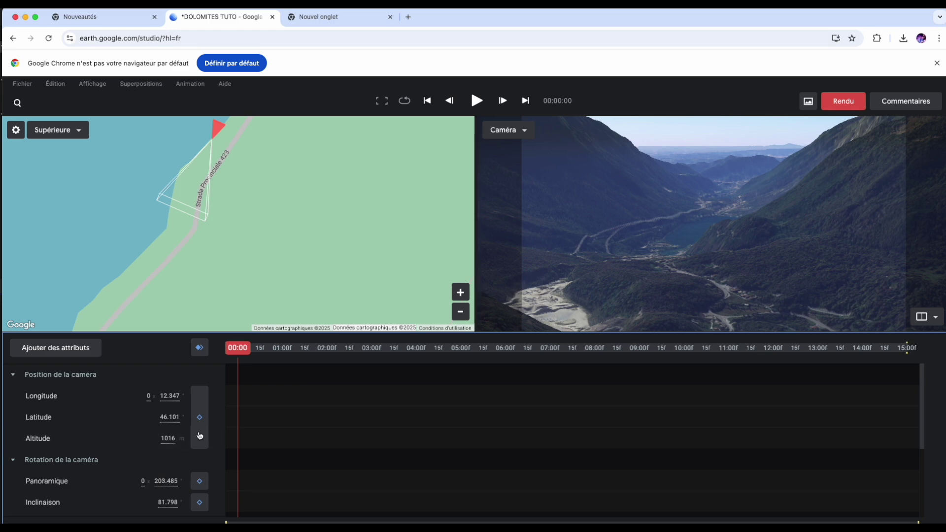
{"action": "scroll", "coordinate": [212, 446], "scroll_direction": "down", "scroll_amount": 2}
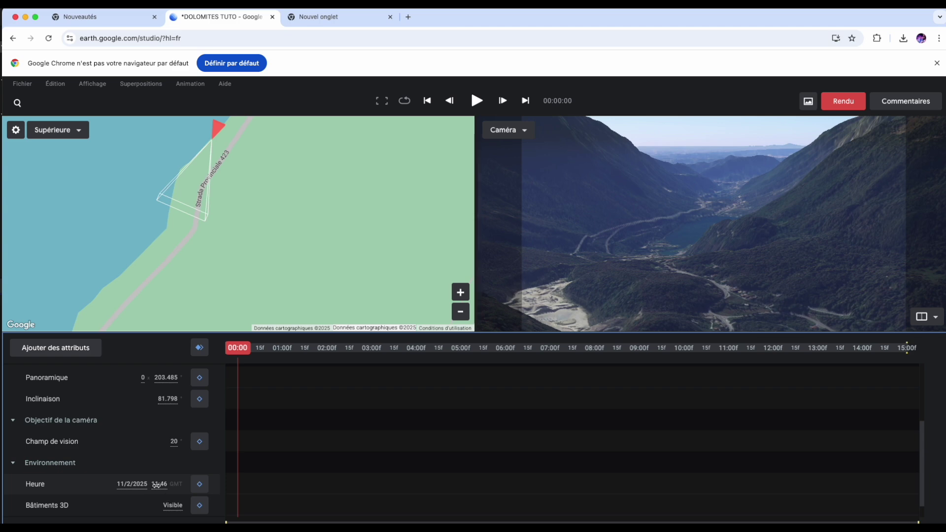
{"action": "left_click", "coordinate": [157, 484]}
{"action": "type", "text": "7"}
{"action": "key", "text": "Return"}
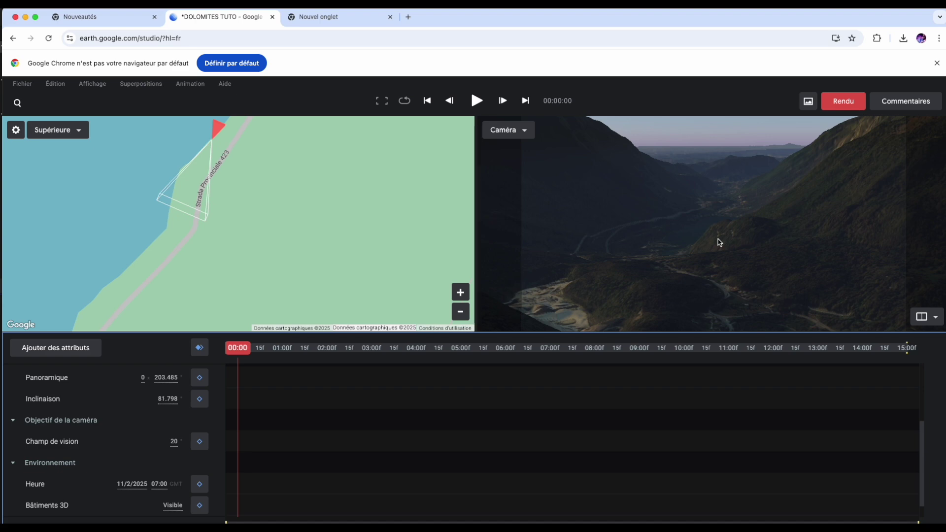
Set the time of day to 08:00 and turn the camera toward the lake, at about 348° pan and 79.1° tilt.
{"action": "left_click_drag", "start_coordinate": [718, 238], "coordinate": [243, 392]}
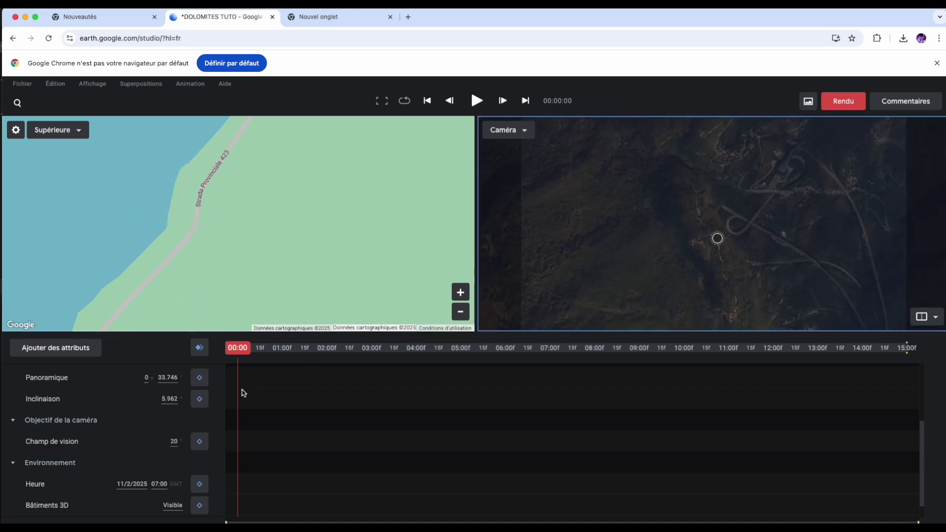
{"action": "left_click", "coordinate": [156, 484]}
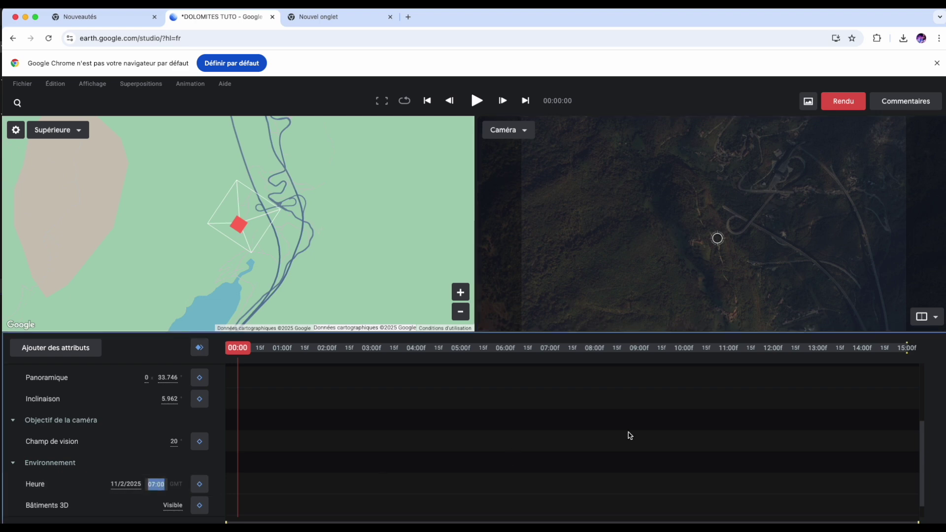
{"action": "type", "text": "08:00"}
{"action": "key", "text": "Return"}
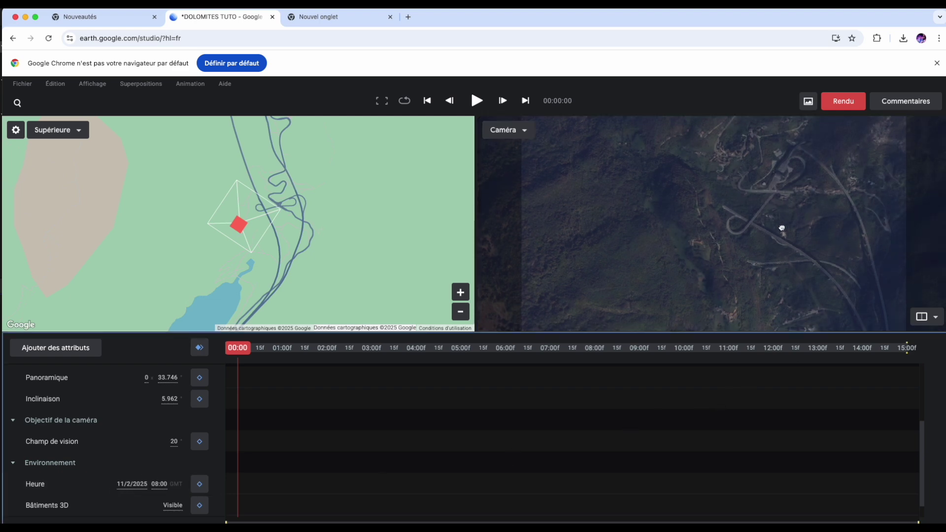
{"action": "left_click_drag", "start_coordinate": [782, 228], "coordinate": [731, 213], "text": "shift"}
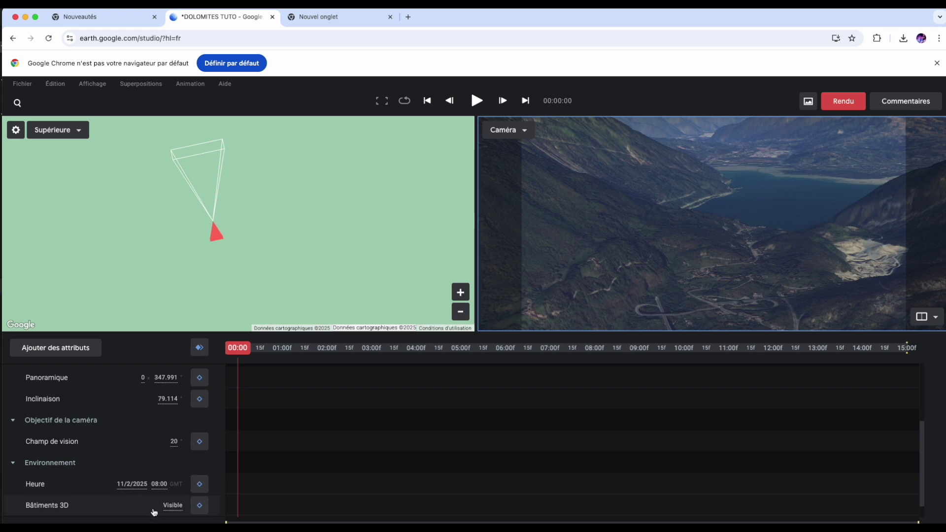
Try an evening light by setting the time of day to 16:00.
{"action": "left_click", "coordinate": [159, 484]}
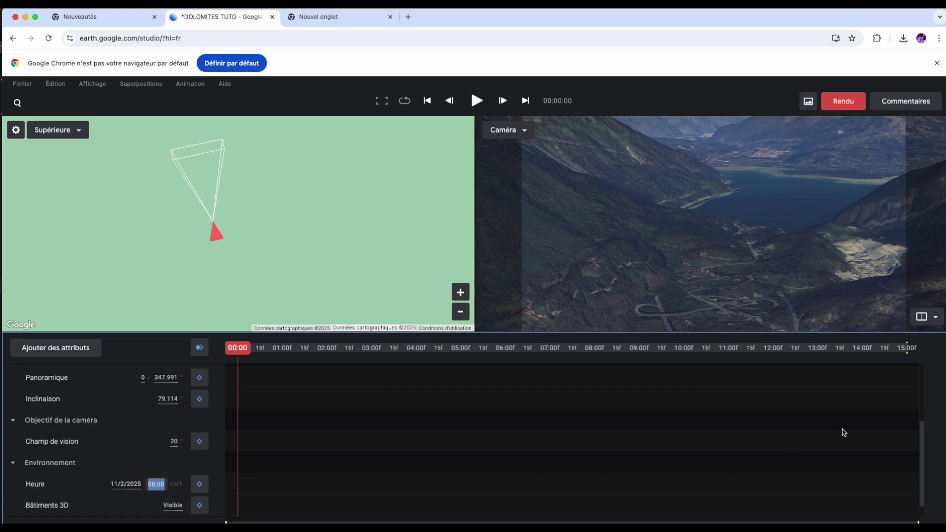
{"action": "type", "text": "16:00"}
{"action": "key", "text": "Return"}
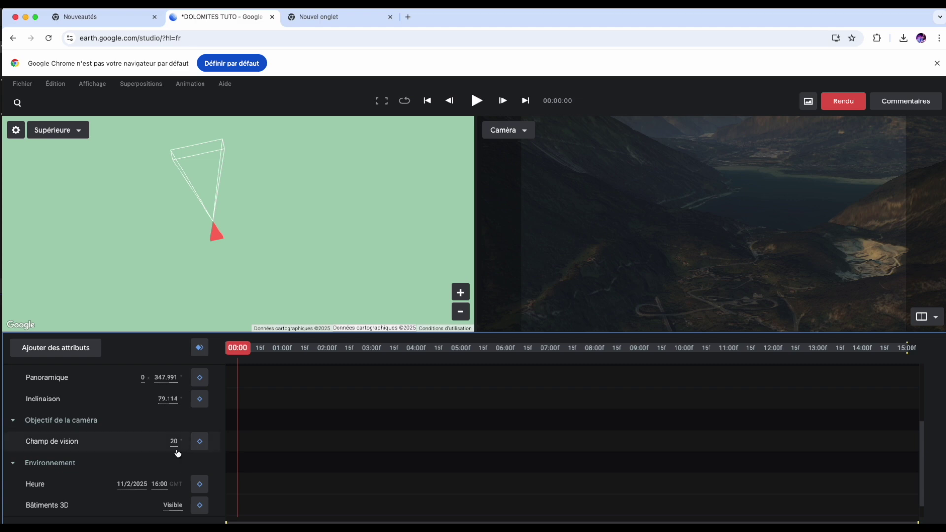
Set the environment's time of day to 15:30.
{"action": "left_click", "coordinate": [159, 484]}
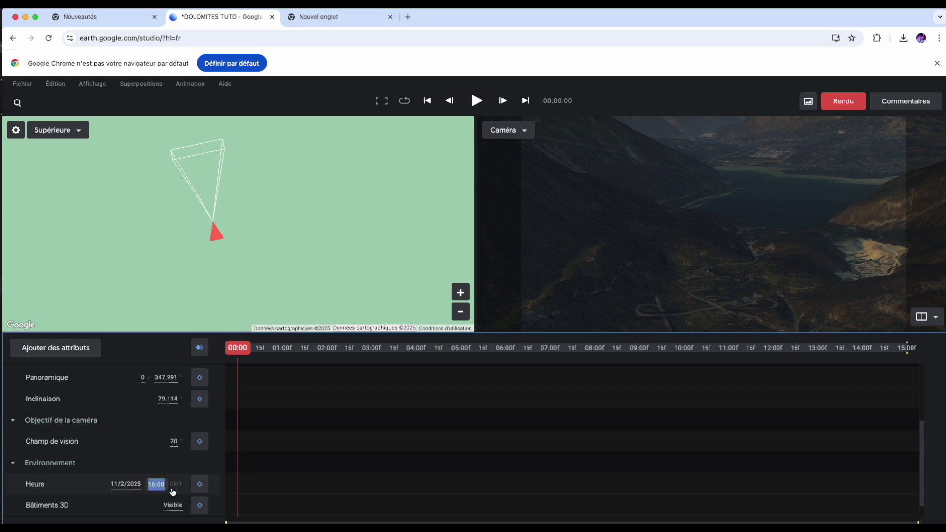
{"action": "type", "text": "15:"}
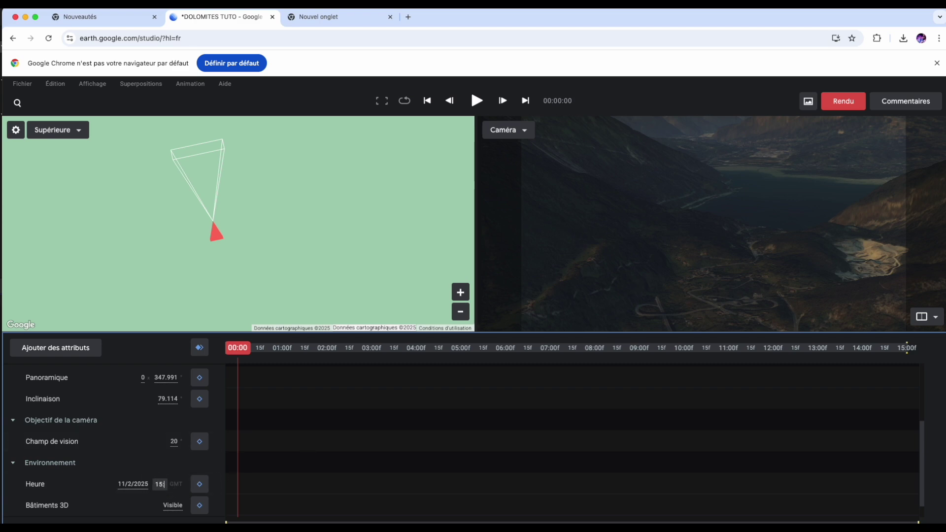
{"action": "type", "text": "30"}
{"action": "key", "text": "Return"}
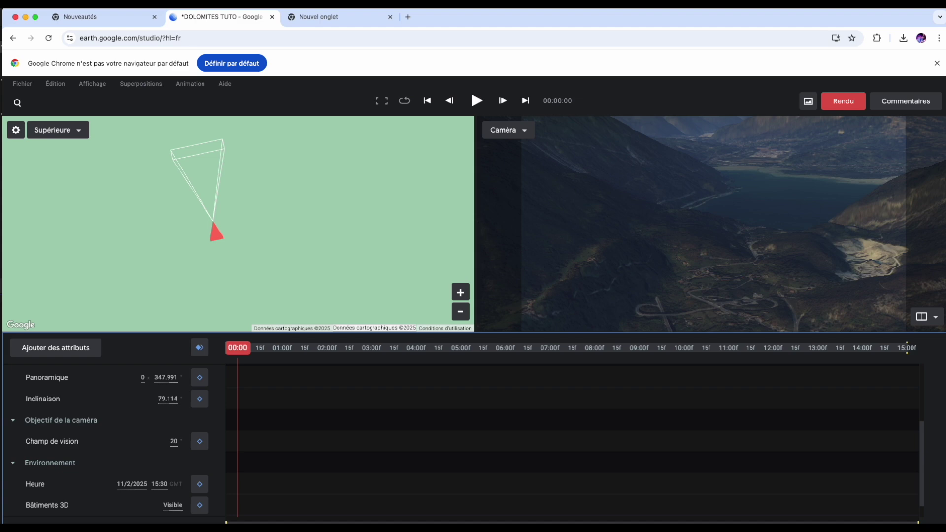
Reframe the camera on the lake and the mountains behind it, at about 9.1° pan and 82.2° tilt.
{"action": "left_click_drag", "start_coordinate": [665, 243], "coordinate": [728, 237]}
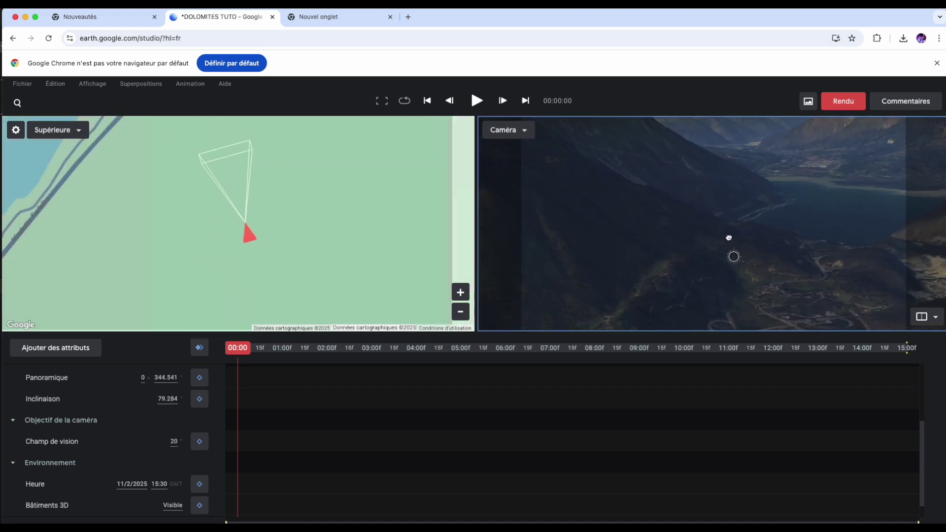
{"action": "left_click_drag", "start_coordinate": [771, 260], "coordinate": [739, 312]}
{"action": "left_click_drag", "start_coordinate": [748, 280], "coordinate": [778, 230]}
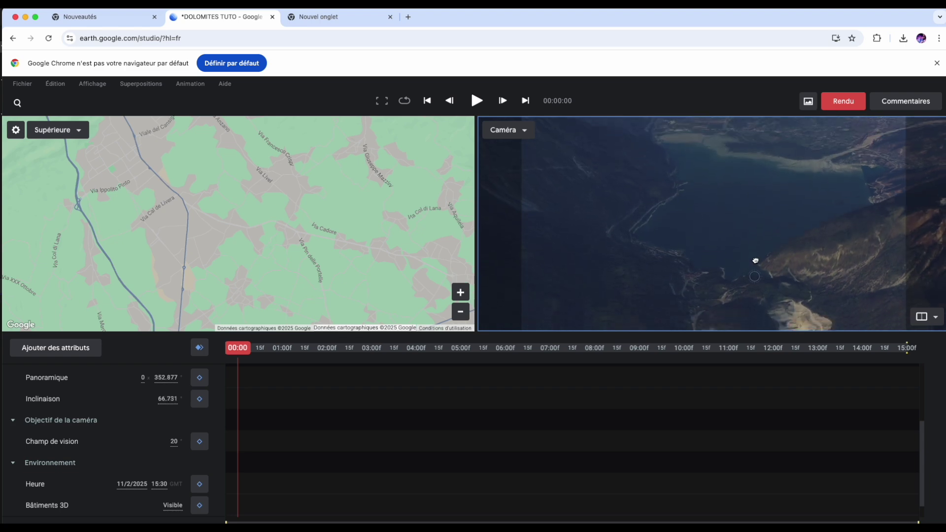
{"action": "left_click_drag", "start_coordinate": [753, 259], "coordinate": [762, 213]}
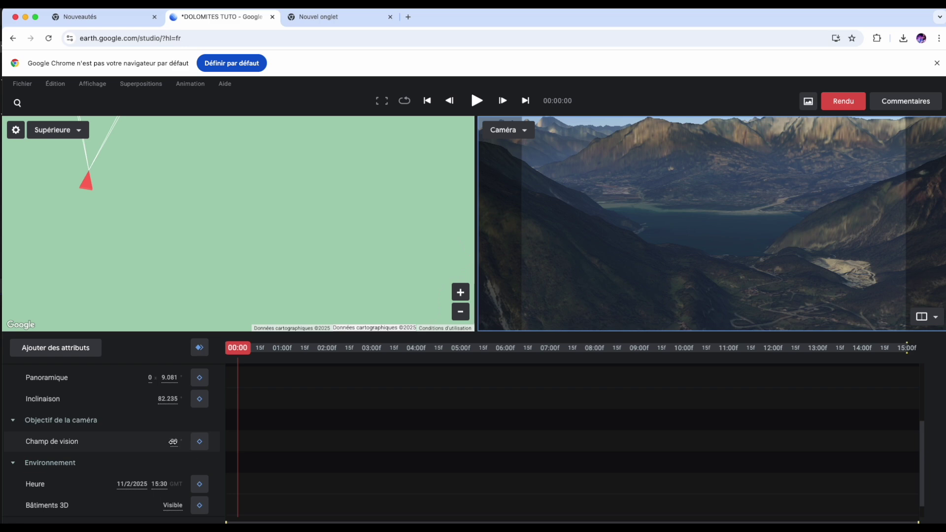
Widen the camera's field of view to 40°.
{"action": "left_click", "coordinate": [173, 442]}
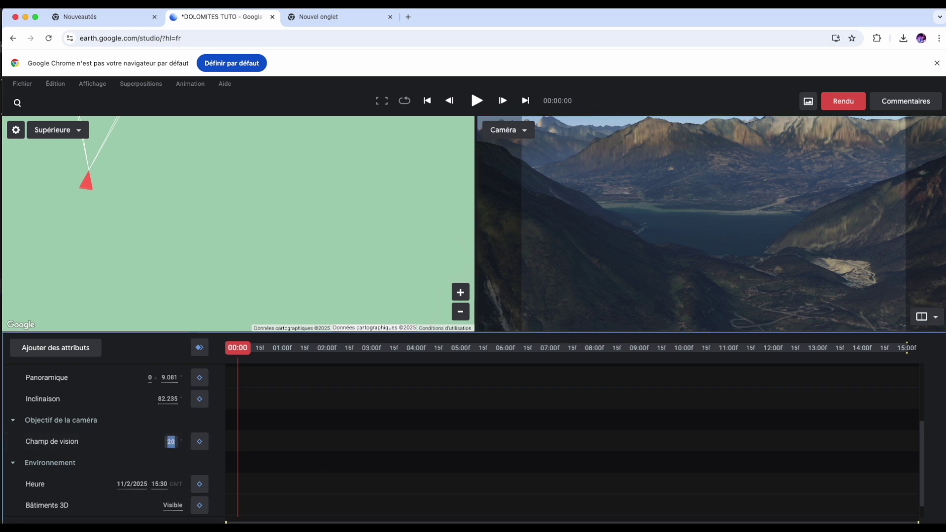
{"action": "type", "text": "40"}
{"action": "key", "text": "Return"}
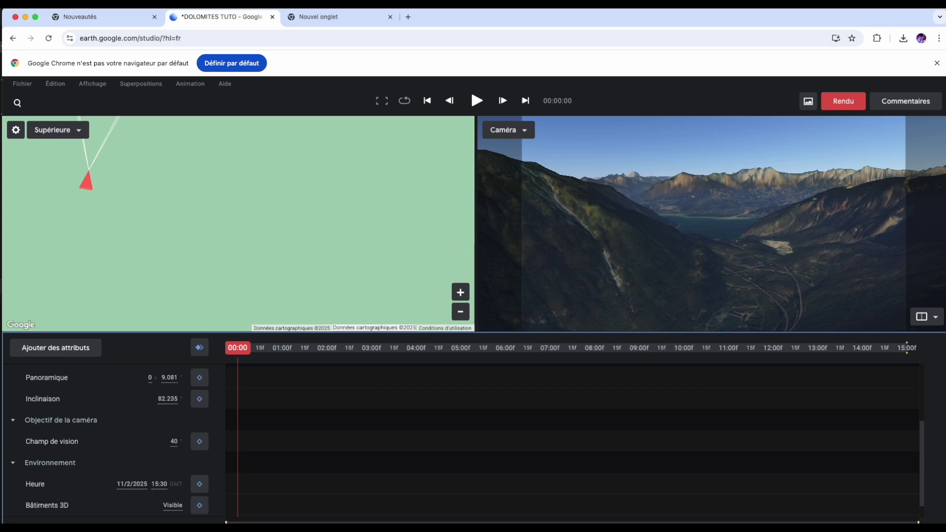
Fly the camera down into the valley facing the lake, at about 756 m altitude, 0.8° pan and 87.3° tilt.
{"action": "scroll", "coordinate": [742, 288], "scroll_direction": "down", "scroll_amount": 2}
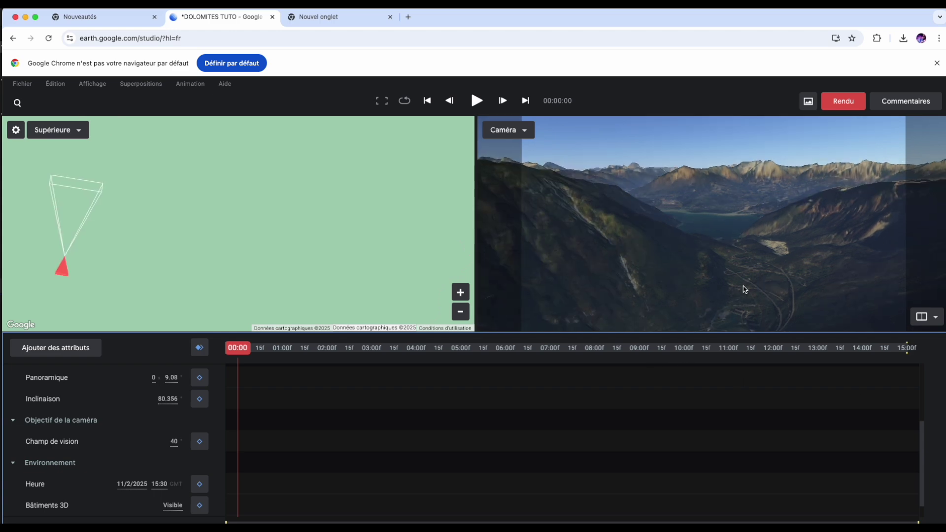
{"action": "scroll", "coordinate": [744, 290], "scroll_direction": "up", "scroll_amount": 3}
{"action": "scroll", "coordinate": [745, 288], "scroll_direction": "up", "scroll_amount": 2}
{"action": "left_click_drag", "start_coordinate": [752, 262], "coordinate": [735, 297]}
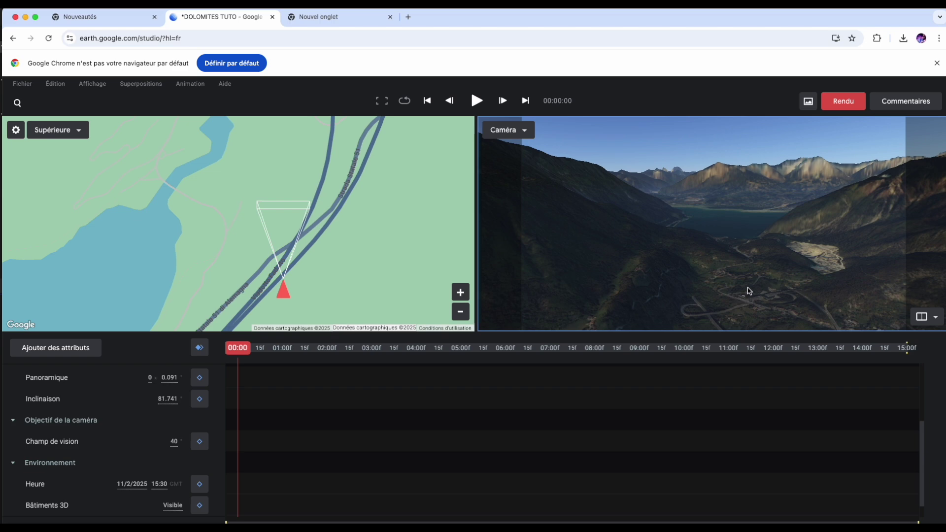
{"action": "scroll", "coordinate": [749, 290], "scroll_direction": "up", "scroll_amount": 3}
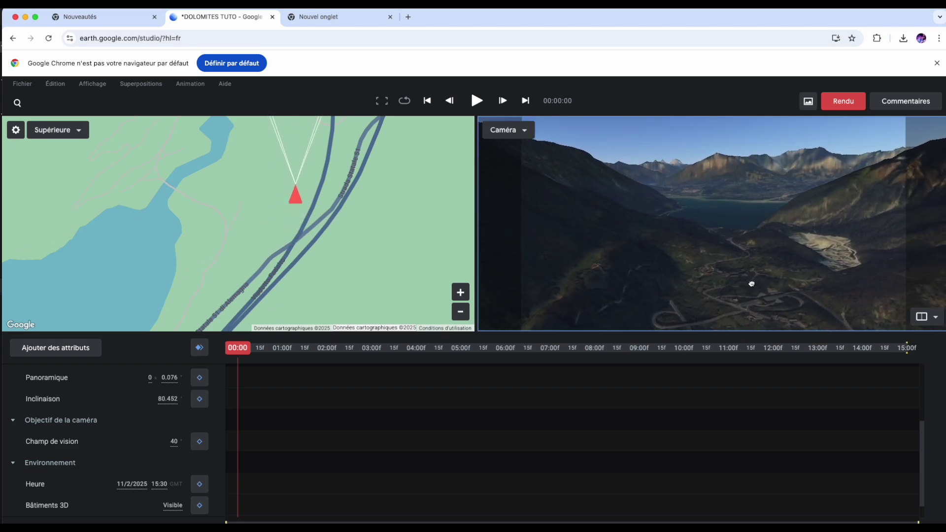
{"action": "mouse_move", "coordinate": [745, 275]}
{"action": "left_mouse_down"}
{"action": "mouse_move", "coordinate": [743, 256]}
{"action": "mouse_move", "coordinate": [747, 265]}
{"action": "left_mouse_up"}
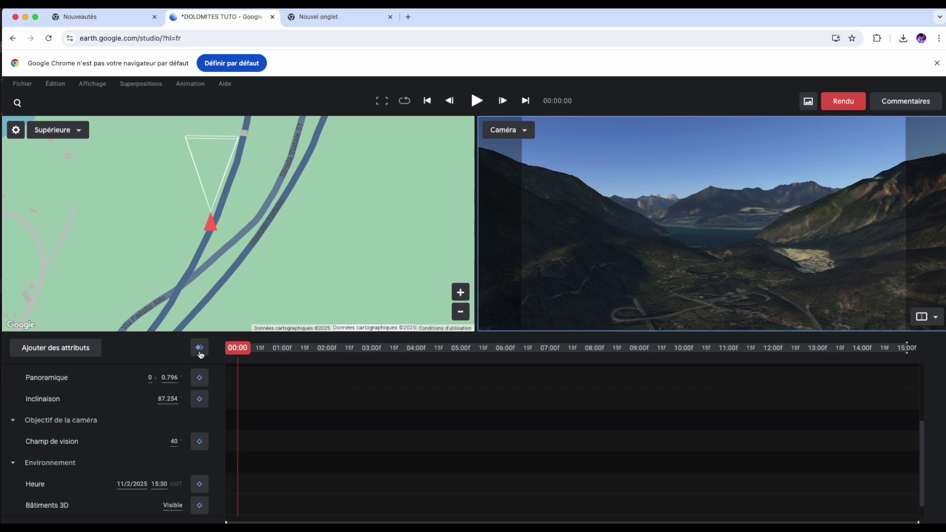
Create starting keyframes for all camera and environment attributes at 00:00.
{"action": "scroll", "coordinate": [212, 422], "scroll_direction": "up", "scroll_amount": 3}
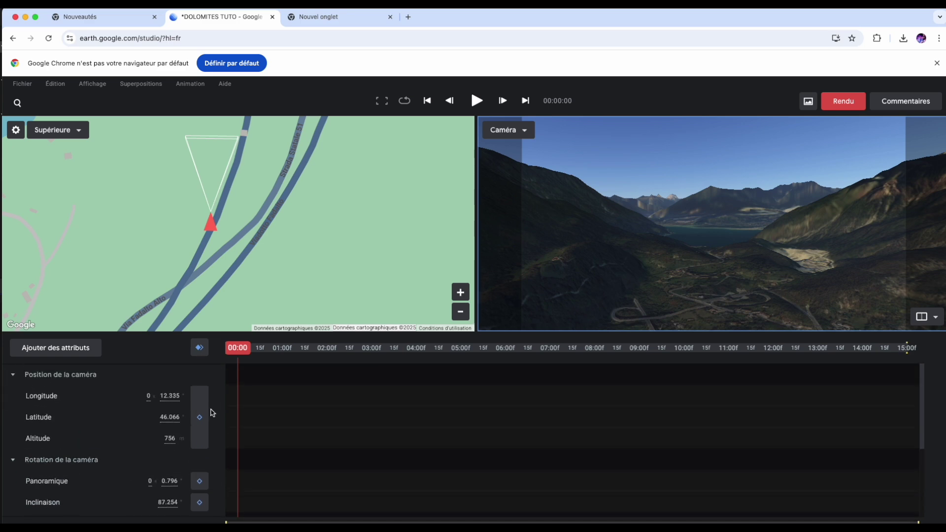
{"action": "scroll", "coordinate": [192, 452], "scroll_direction": "down", "scroll_amount": 2}
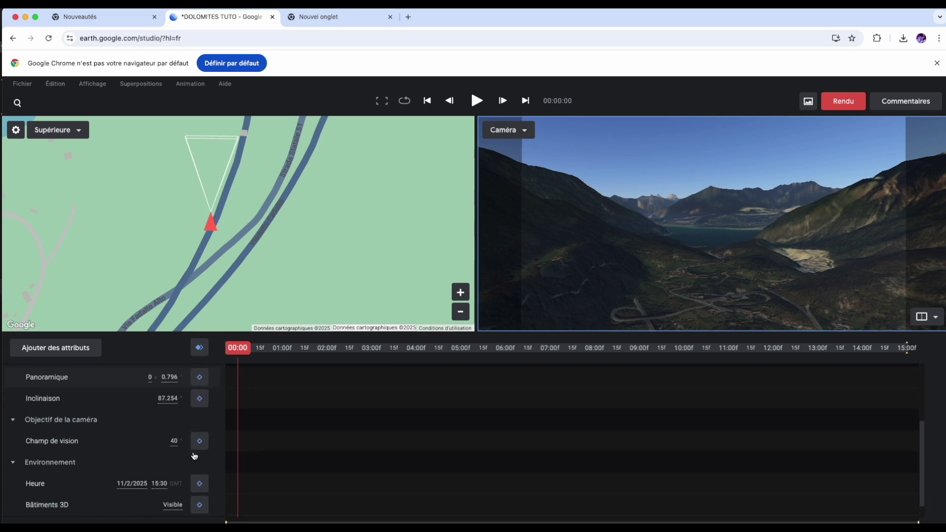
{"action": "scroll", "coordinate": [188, 458], "scroll_direction": "up", "scroll_amount": 2}
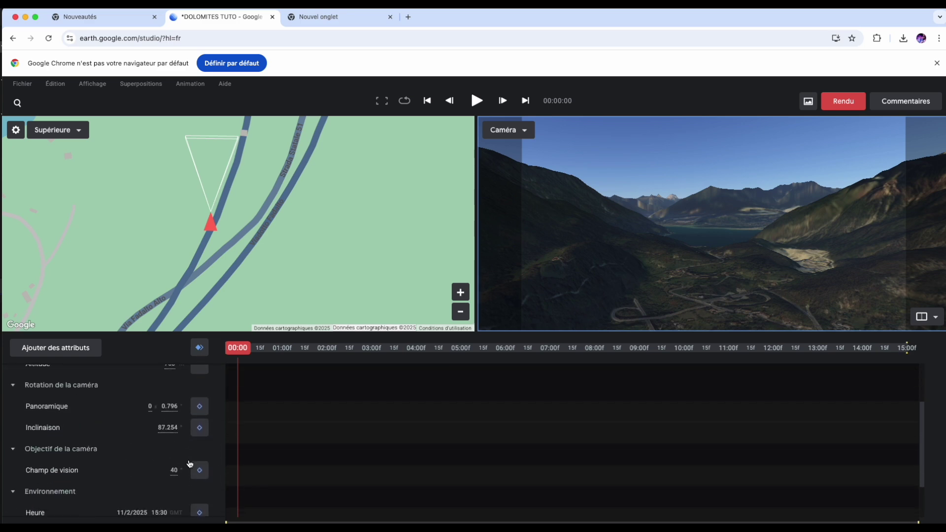
{"action": "left_click", "coordinate": [200, 348]}
{"action": "scroll", "coordinate": [291, 413], "scroll_direction": "down", "scroll_amount": 3}
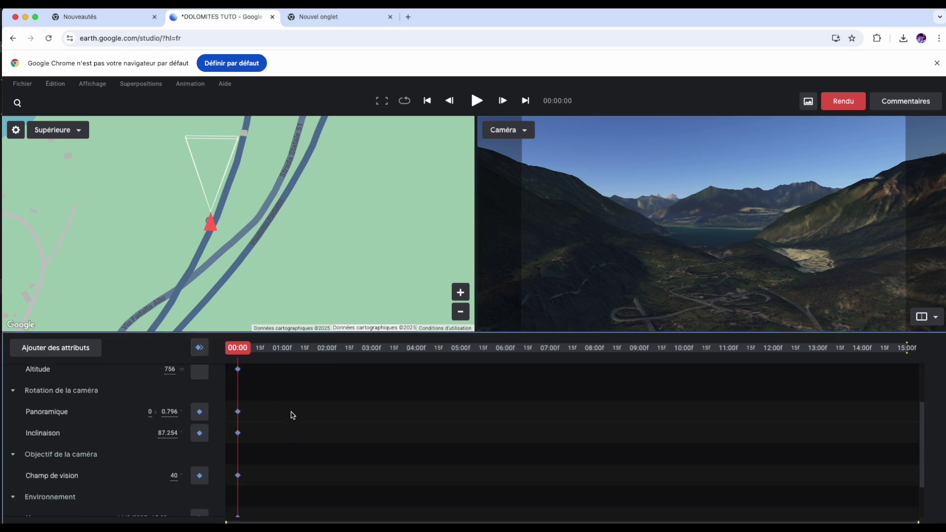
Fly the camera forward along the valley towards the lake, to about 46.083° latitude, and keyframe all attributes at 15:00.
{"action": "scroll", "coordinate": [291, 414], "scroll_direction": "up", "scroll_amount": 3}
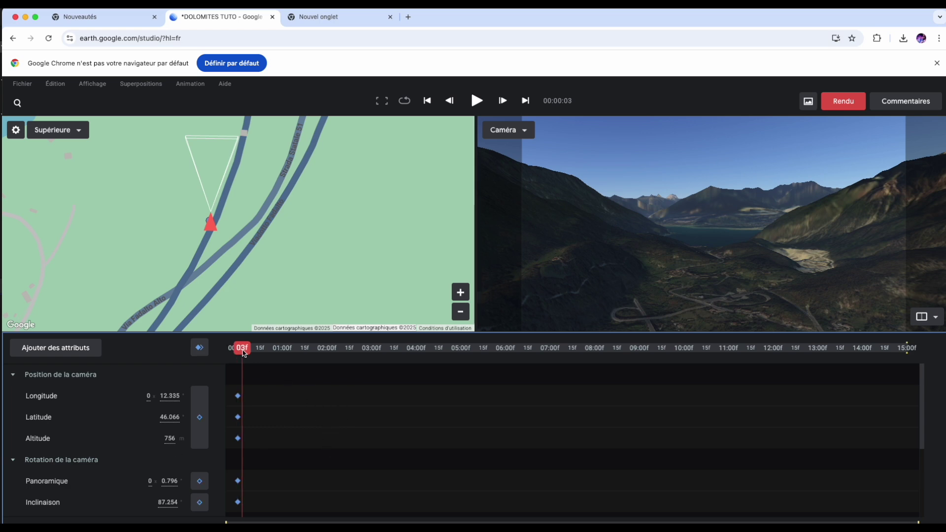
{"action": "left_click_drag", "start_coordinate": [244, 353], "coordinate": [935, 395]}
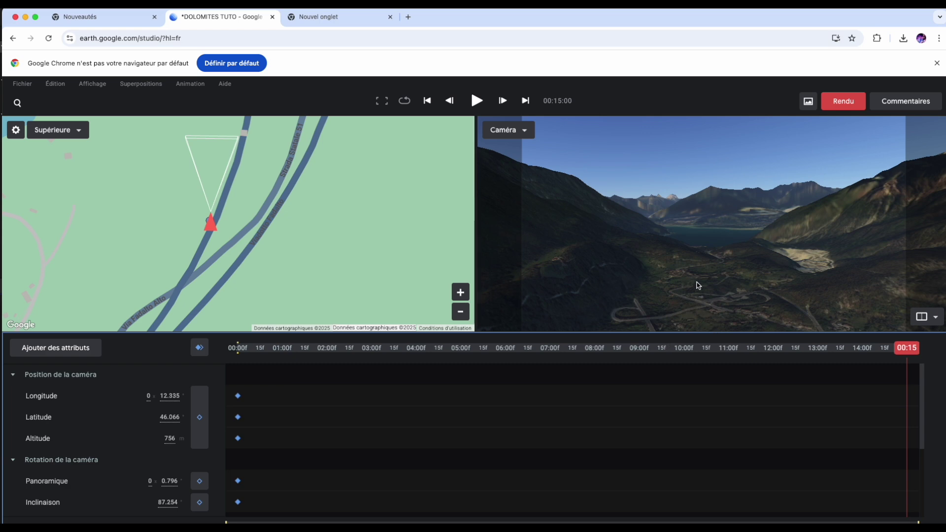
{"action": "left_click", "coordinate": [722, 252]}
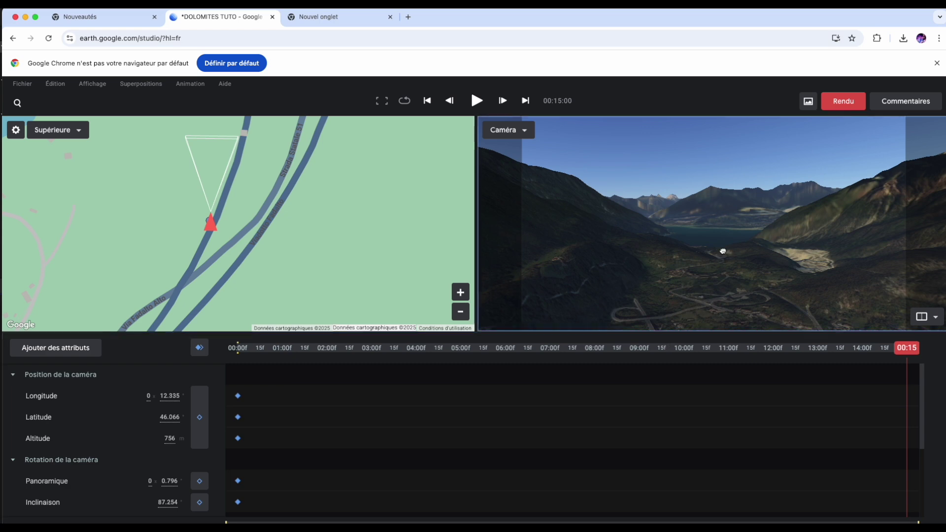
{"action": "left_click_drag", "start_coordinate": [722, 251], "coordinate": [750, 384]}
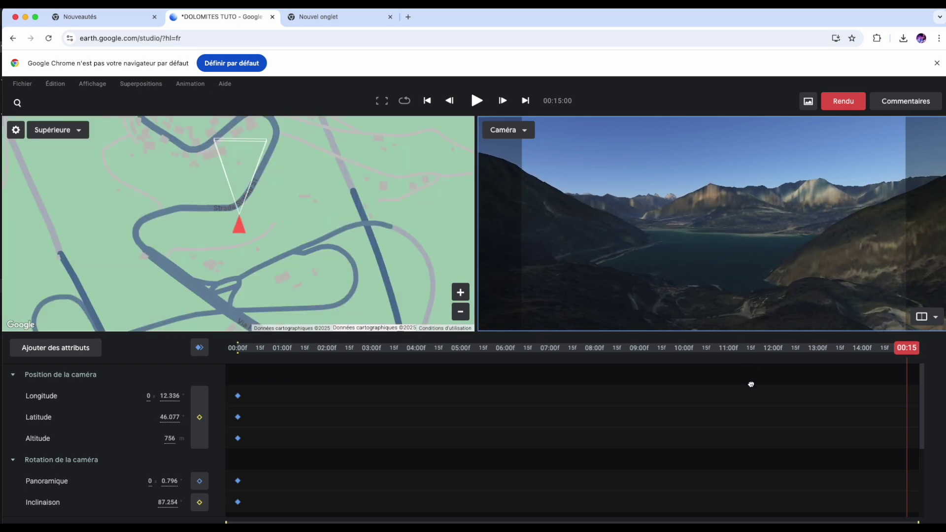
{"action": "left_click_drag", "start_coordinate": [740, 257], "coordinate": [747, 282]}
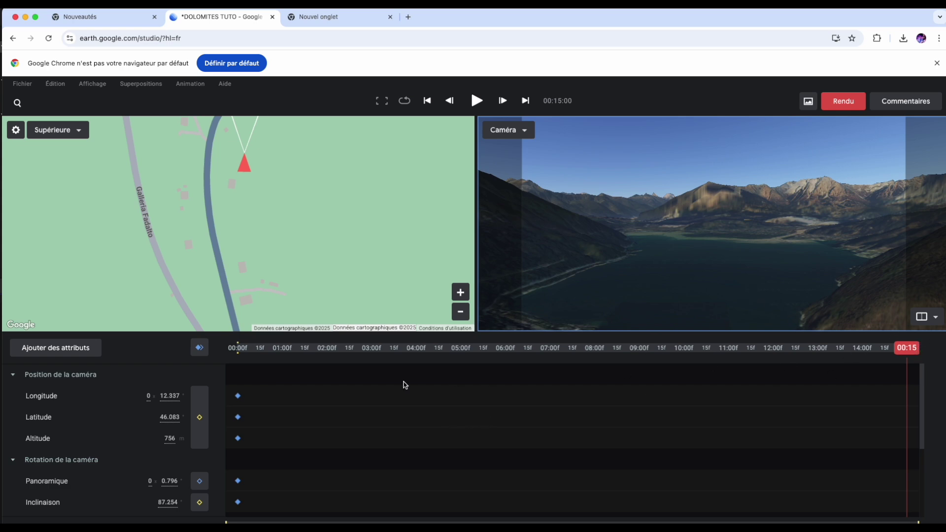
{"action": "left_click", "coordinate": [199, 348]}
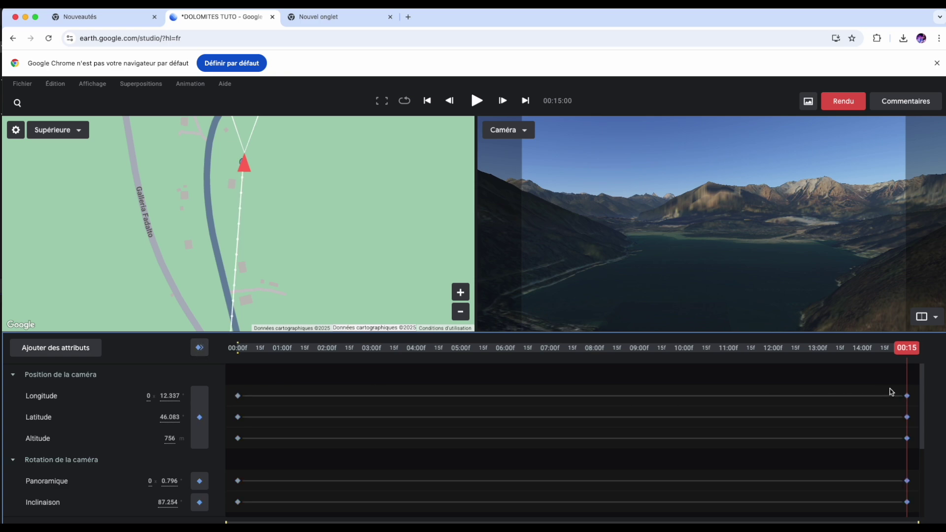
Play the animation from the start to check the forward camera flight.
{"action": "left_click_drag", "start_coordinate": [905, 355], "coordinate": [230, 400]}
{"action": "key", "text": "space"}
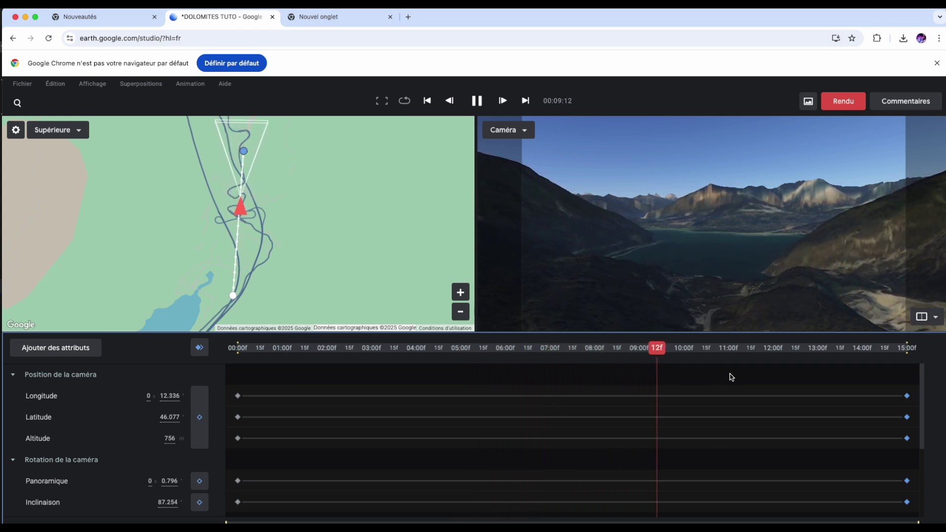
{"action": "key", "text": "space"}
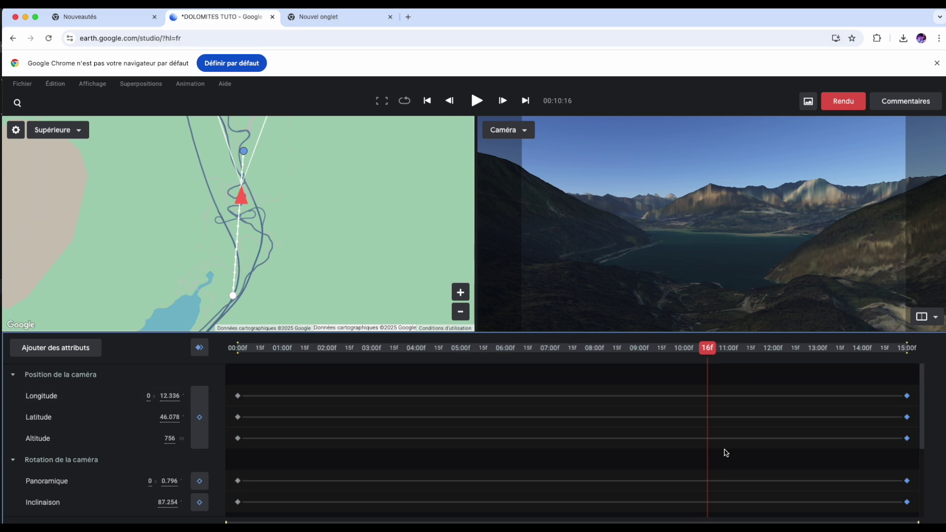
Add tilt keyframes at 10:16 and 12:27, lowering the tilt at 12:27 to about 60.95°.
{"action": "scroll", "coordinate": [725, 452], "scroll_direction": "down", "scroll_amount": 3}
{"action": "scroll", "coordinate": [725, 450], "scroll_direction": "up", "scroll_amount": 2}
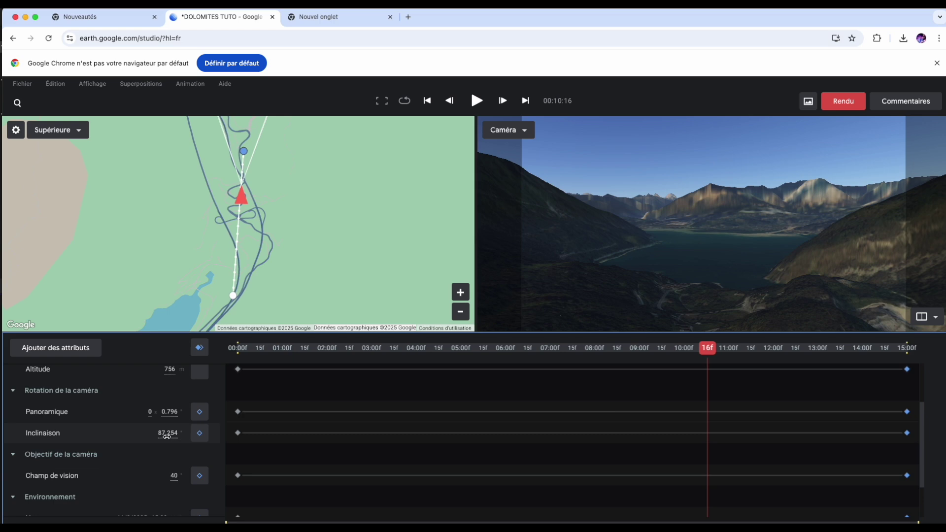
{"action": "left_click", "coordinate": [199, 434]}
{"action": "left_click_drag", "start_coordinate": [708, 350], "coordinate": [813, 366]}
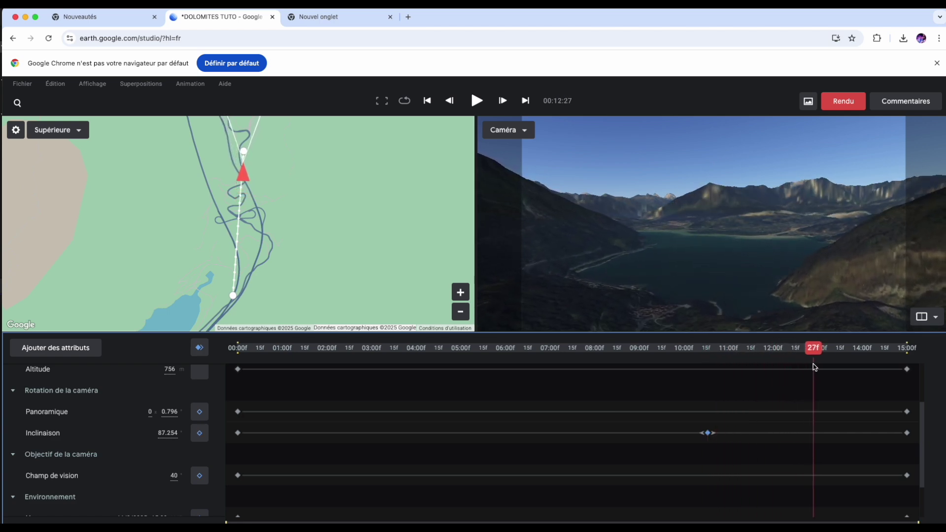
{"action": "left_click", "coordinate": [200, 433]}
{"action": "left_click_drag", "start_coordinate": [168, 433], "coordinate": [67, 467]}
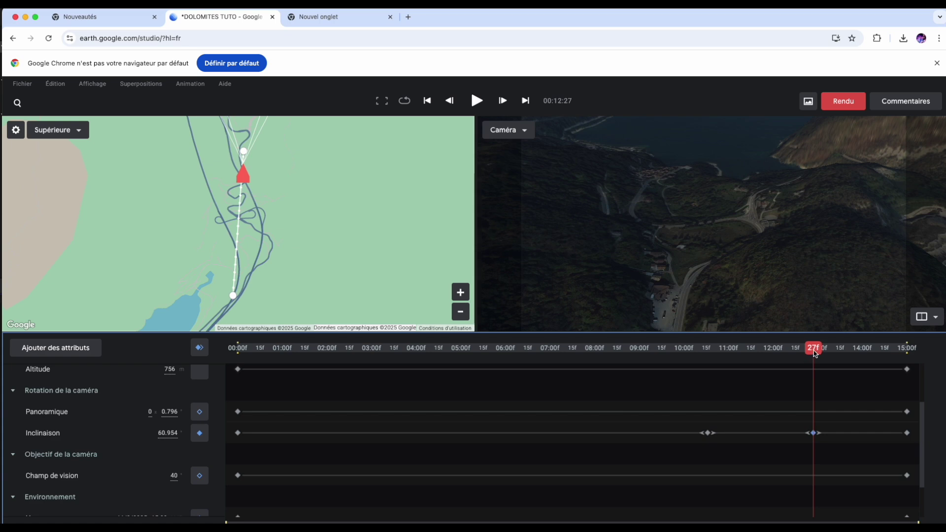
Replace the final tilt keyframe at 15:00 with a steeper downward tilt of about 42.15°.
{"action": "left_click_drag", "start_coordinate": [815, 353], "coordinate": [909, 367]}
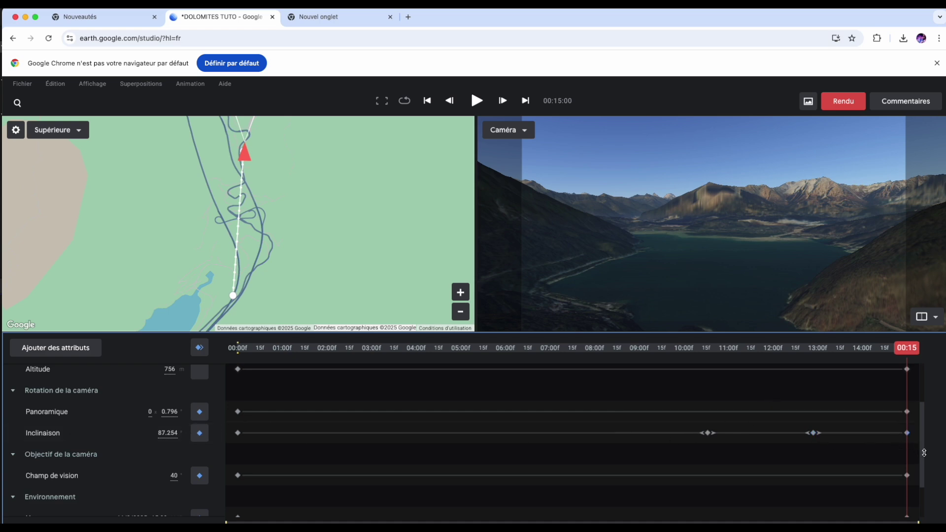
{"action": "key", "text": "Delete"}
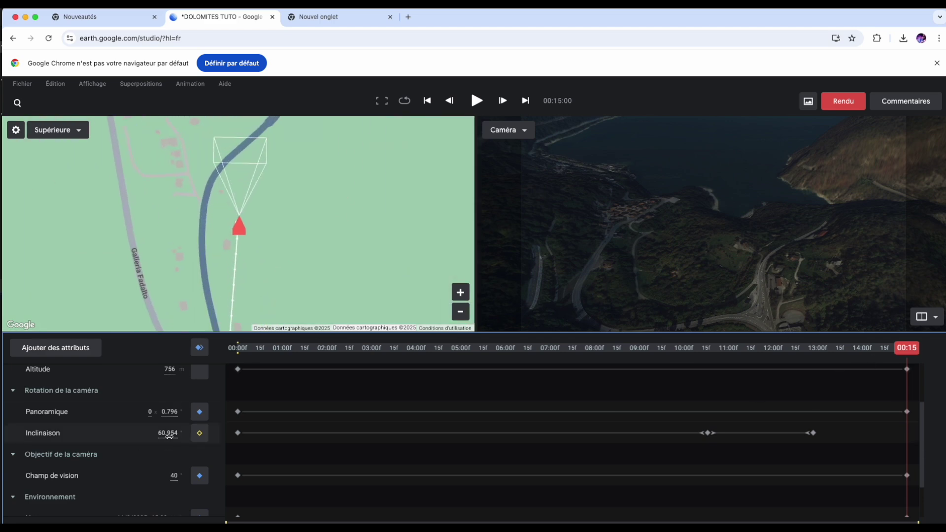
{"action": "left_click_drag", "start_coordinate": [169, 435], "coordinate": [75, 439]}
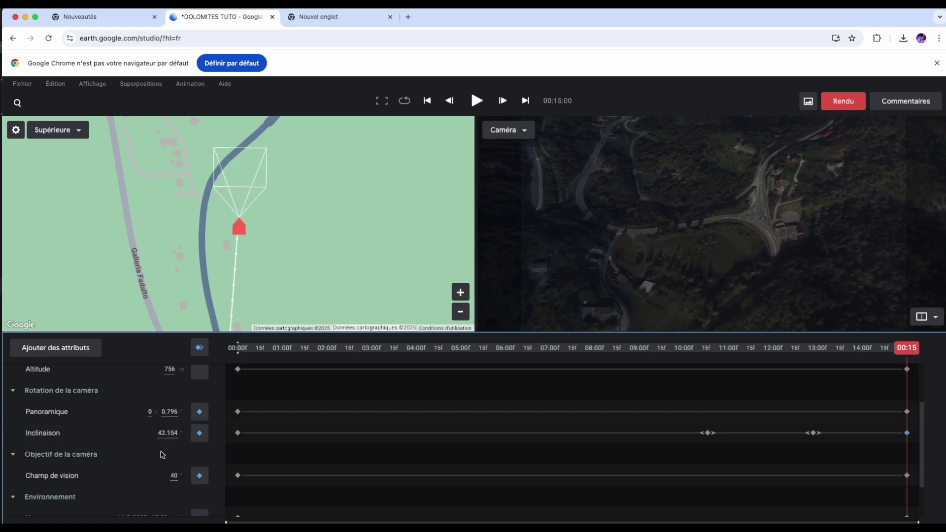
Fly the camera forward to the lake shore at about 791 m altitude, 1.2° pan and 35.4° tilt, and keyframe all attributes at 15:00.
{"action": "mouse_move", "coordinate": [907, 359]}
{"action": "left_mouse_down"}
{"action": "mouse_move", "coordinate": [885, 354]}
{"action": "mouse_move", "coordinate": [772, 382]}
{"action": "mouse_move", "coordinate": [570, 406]}
{"action": "mouse_move", "coordinate": [902, 417]}
{"action": "mouse_move", "coordinate": [540, 416]}
{"action": "mouse_move", "coordinate": [910, 424]}
{"action": "left_mouse_up"}
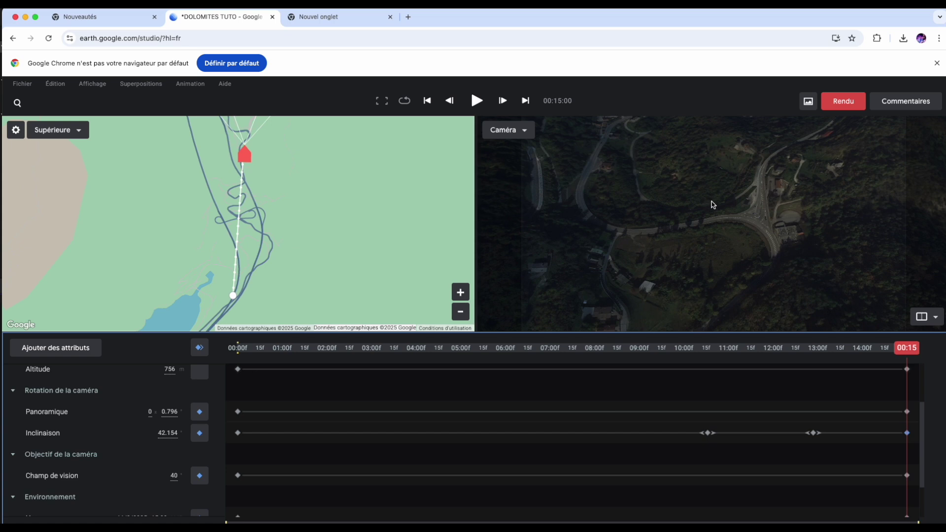
{"action": "middle_click_drag", "start_coordinate": [711, 202], "coordinate": [711, 207]}
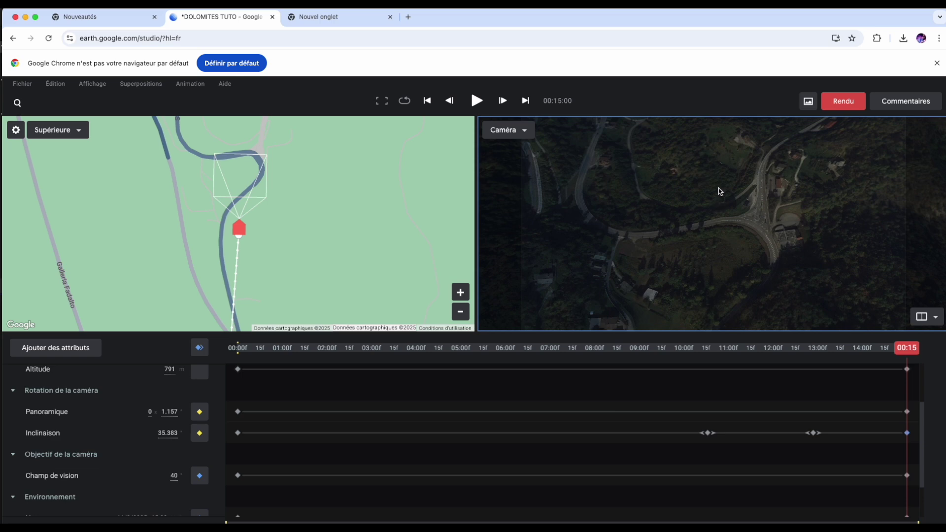
{"action": "mouse_move", "coordinate": [719, 185]}
{"action": "left_mouse_down"}
{"action": "mouse_move", "coordinate": [724, 267]}
{"action": "mouse_move", "coordinate": [724, 197]}
{"action": "mouse_move", "coordinate": [739, 285]}
{"action": "left_mouse_up"}
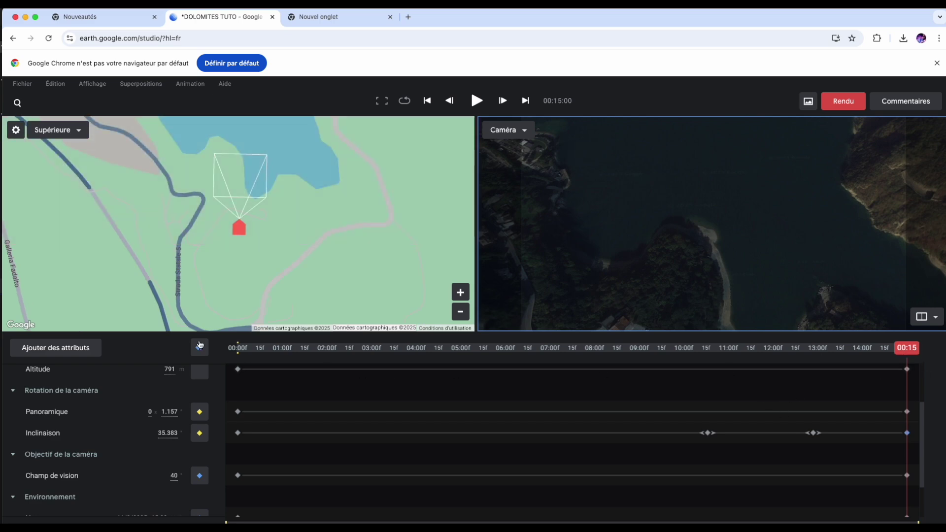
{"action": "left_click", "coordinate": [199, 347]}
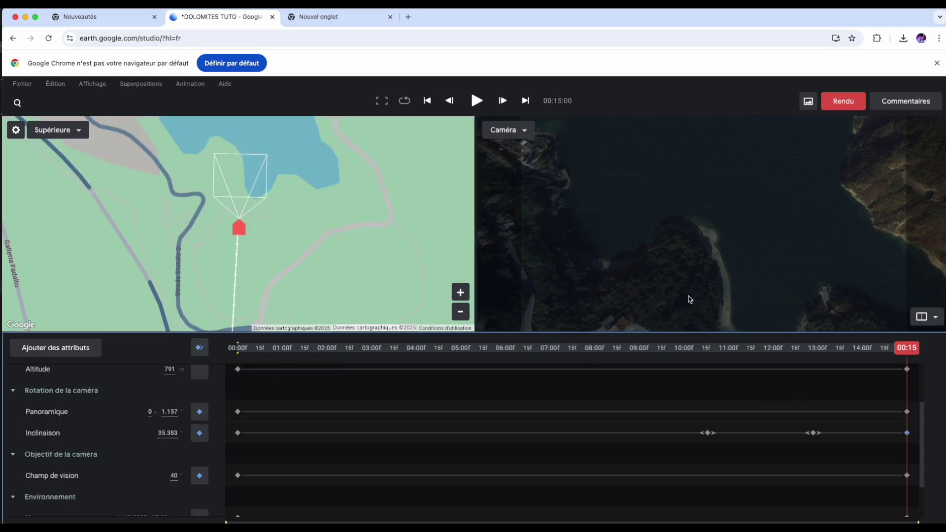
Delete the tilt keyframe at 10:16, and advance the camera farther over the lake with all attributes keyframed at 15:00.
{"action": "left_click_drag", "start_coordinate": [905, 355], "coordinate": [693, 424]}
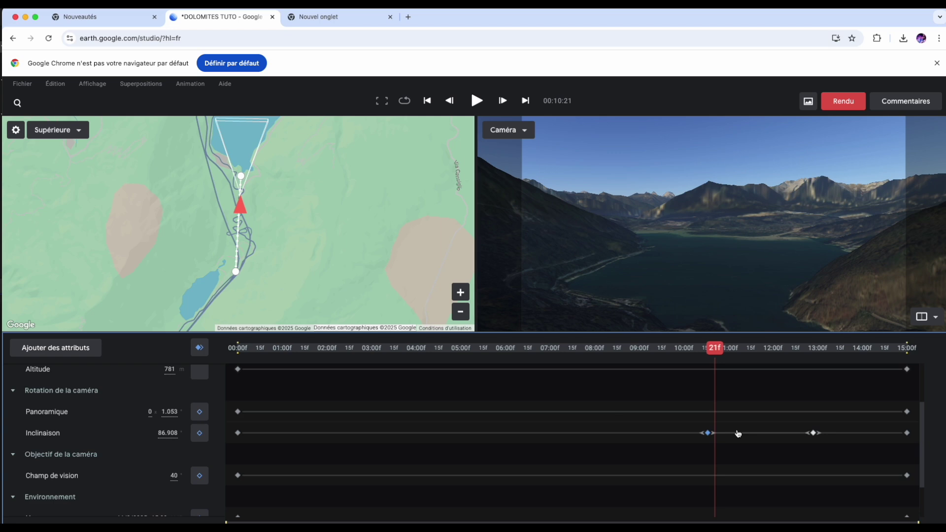
{"action": "key", "text": "Delete"}
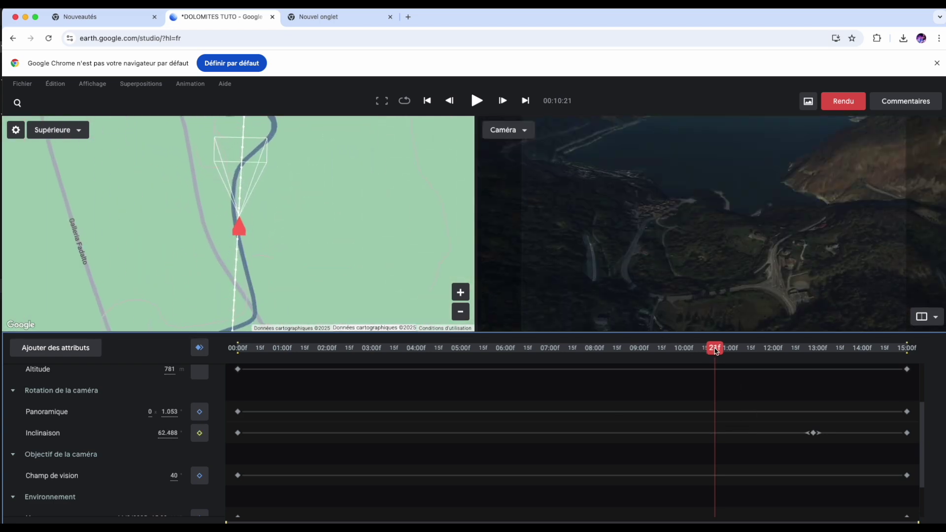
{"action": "left_click_drag", "start_coordinate": [716, 351], "coordinate": [915, 453]}
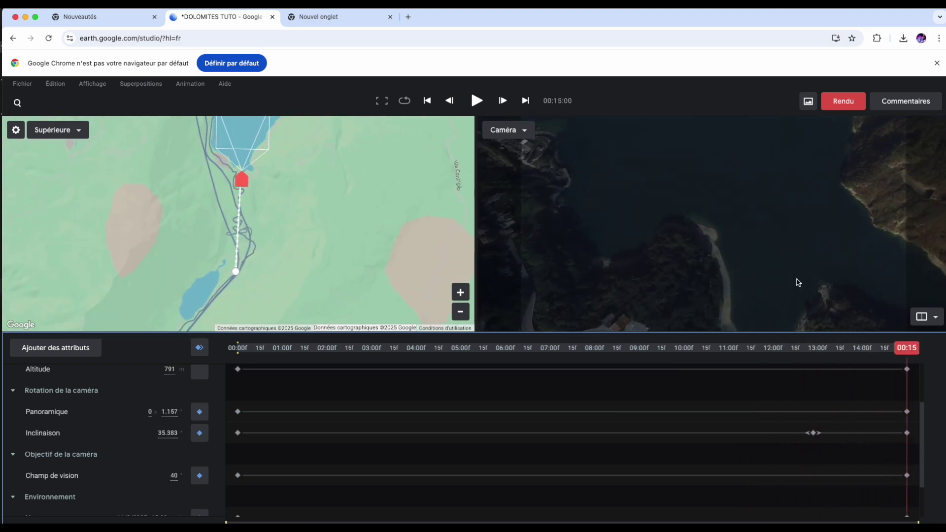
{"action": "left_click_drag", "start_coordinate": [762, 228], "coordinate": [758, 238]}
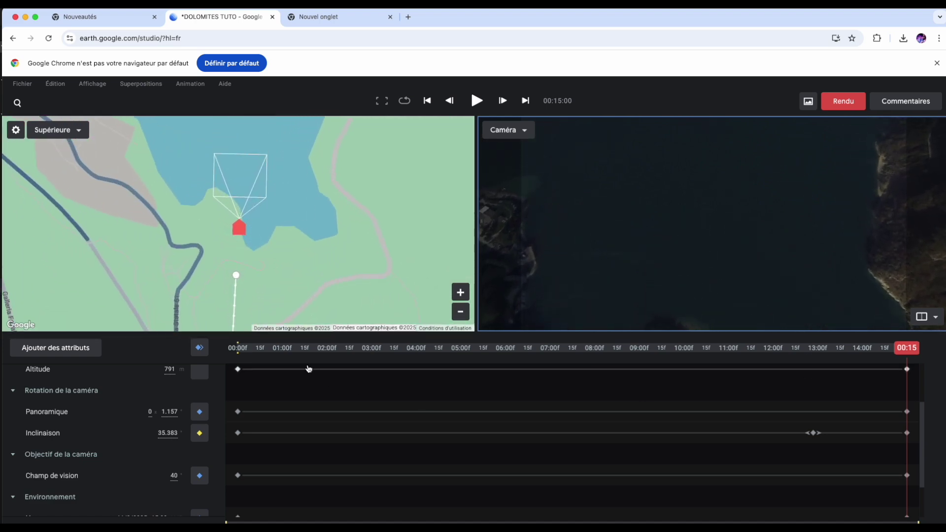
{"action": "left_click", "coordinate": [200, 347]}
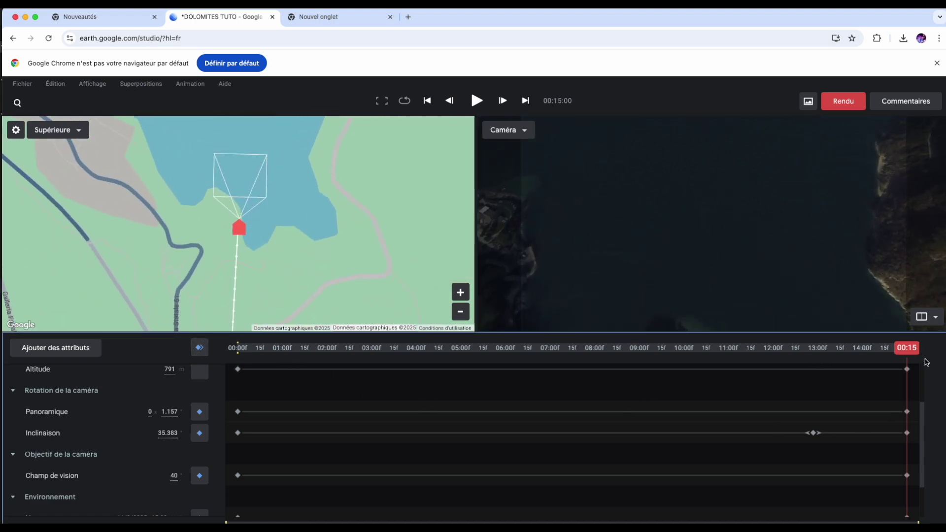
{"action": "mouse_move", "coordinate": [906, 365]}
{"action": "left_mouse_down"}
{"action": "mouse_move", "coordinate": [592, 387]}
{"action": "mouse_move", "coordinate": [290, 388]}
{"action": "mouse_move", "coordinate": [237, 409]}
{"action": "mouse_move", "coordinate": [882, 452]}
{"action": "mouse_move", "coordinate": [228, 401]}
{"action": "mouse_move", "coordinate": [492, 431]}
{"action": "mouse_move", "coordinate": [925, 456]}
{"action": "mouse_move", "coordinate": [298, 414]}
{"action": "mouse_move", "coordinate": [943, 453]}
{"action": "left_mouse_up"}
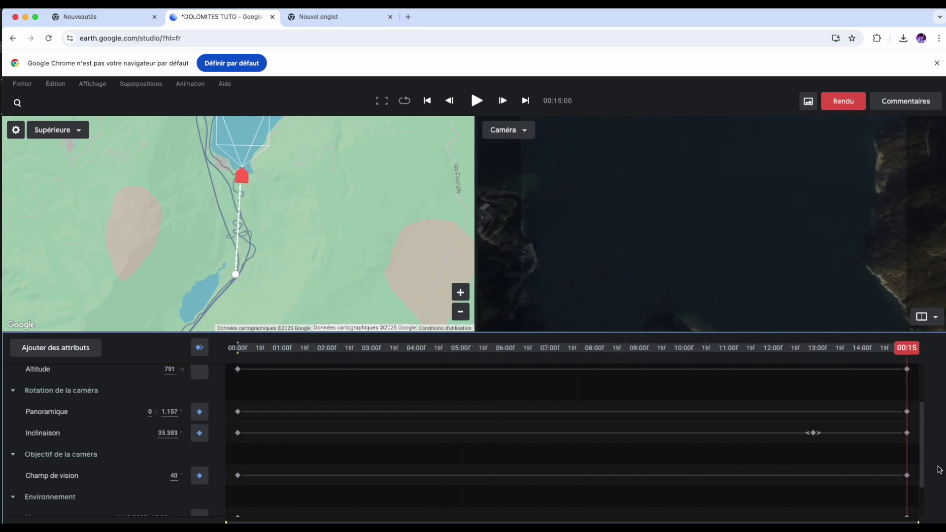
Reframe the final camera view over the village and shore with a tilt of about 13.3°, and keyframe it at 15:00.
{"action": "left_click", "coordinate": [747, 280]}
{"action": "left_click_drag", "start_coordinate": [747, 276], "coordinate": [742, 208]}
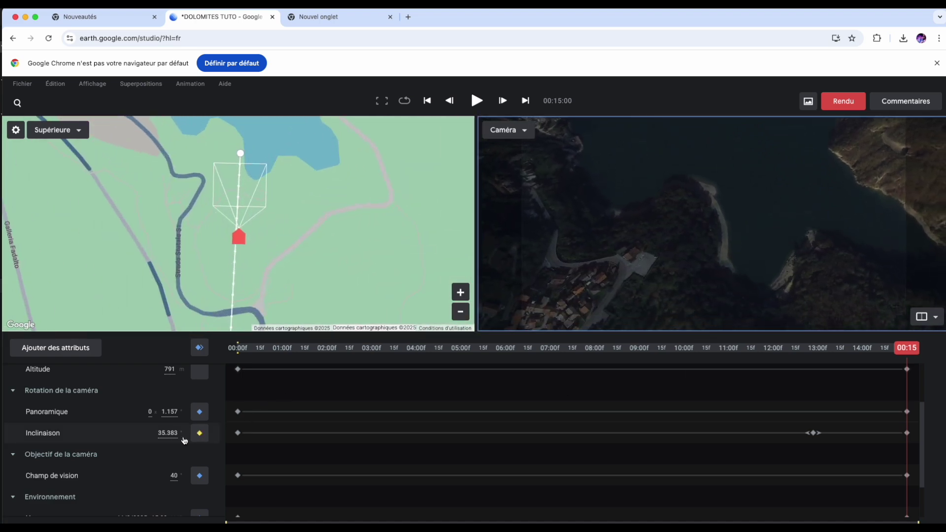
{"action": "left_click_drag", "start_coordinate": [165, 432], "coordinate": [72, 449]}
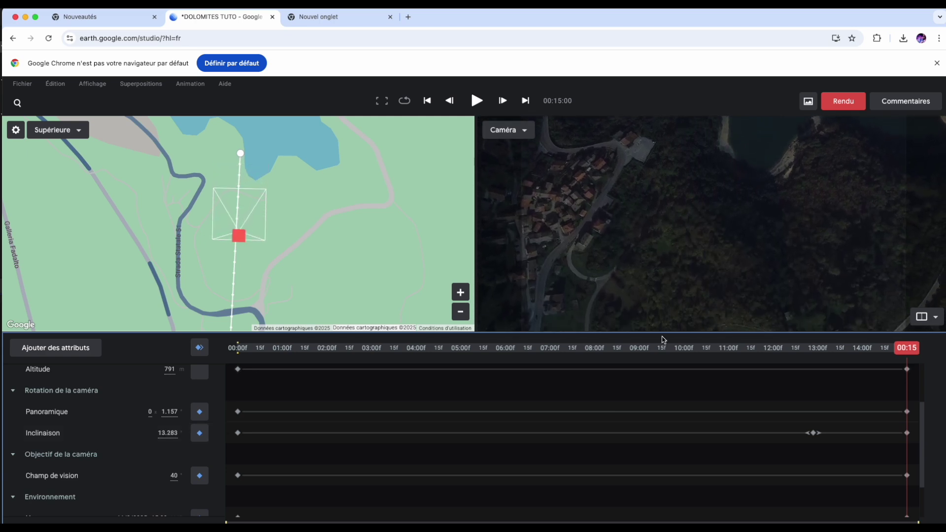
{"action": "mouse_move", "coordinate": [741, 220]}
{"action": "left_mouse_down"}
{"action": "mouse_move", "coordinate": [734, 245]}
{"action": "mouse_move", "coordinate": [745, 333]}
{"action": "mouse_move", "coordinate": [749, 323]}
{"action": "left_mouse_up"}
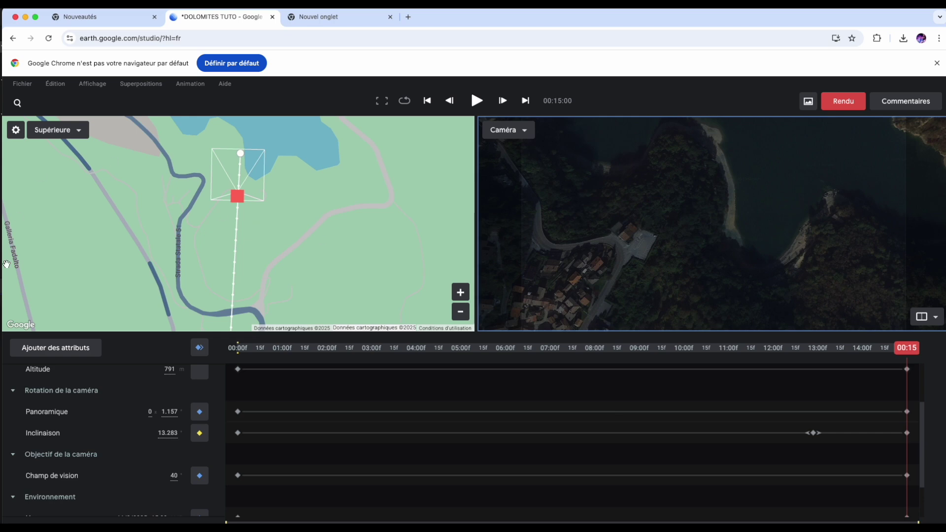
{"action": "left_click", "coordinate": [200, 349]}
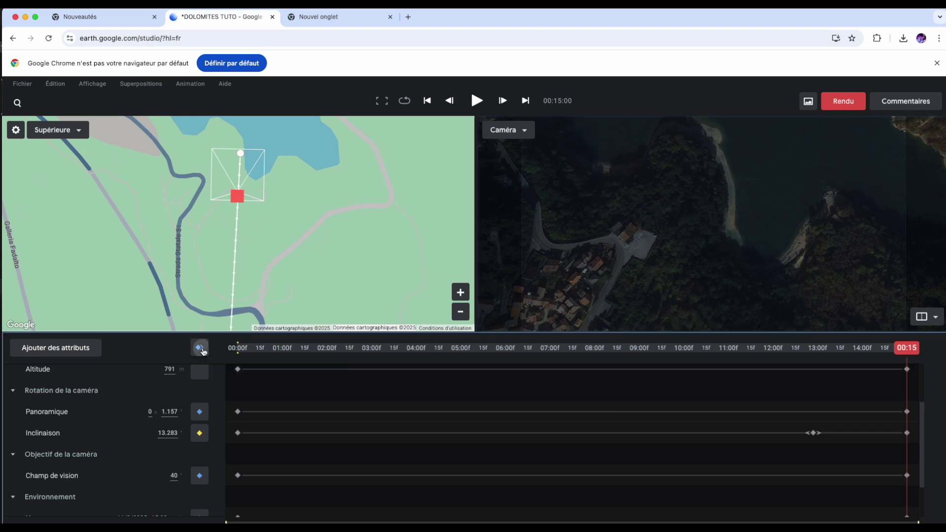
Copy the starting tilt of 87.254° from 00:00 into the tilt keyframe at 12:27.
{"action": "mouse_move", "coordinate": [908, 352]}
{"action": "left_mouse_down"}
{"action": "mouse_move", "coordinate": [766, 371]}
{"action": "mouse_move", "coordinate": [270, 363]}
{"action": "mouse_move", "coordinate": [606, 382]}
{"action": "mouse_move", "coordinate": [895, 417]}
{"action": "mouse_move", "coordinate": [573, 417]}
{"action": "mouse_move", "coordinate": [895, 432]}
{"action": "mouse_move", "coordinate": [815, 439]}
{"action": "left_mouse_up"}
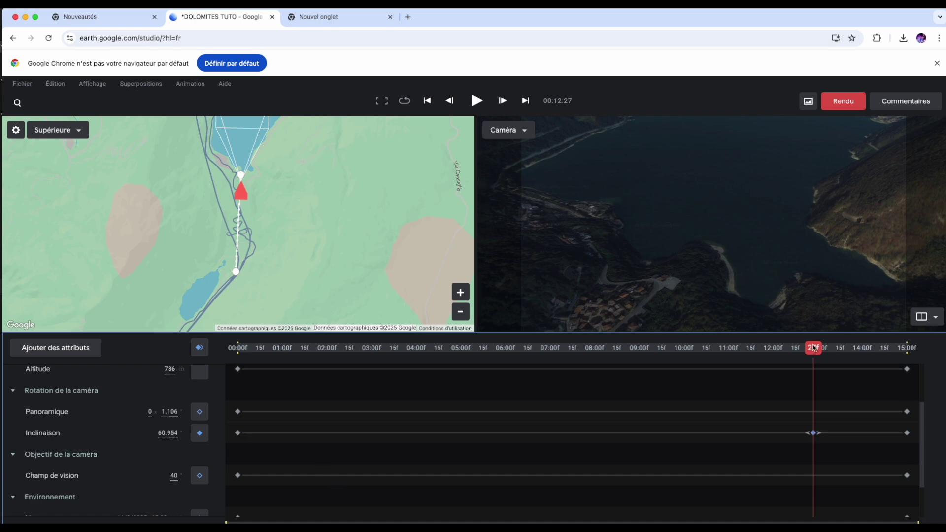
{"action": "left_click_drag", "start_coordinate": [814, 348], "coordinate": [147, 376]}
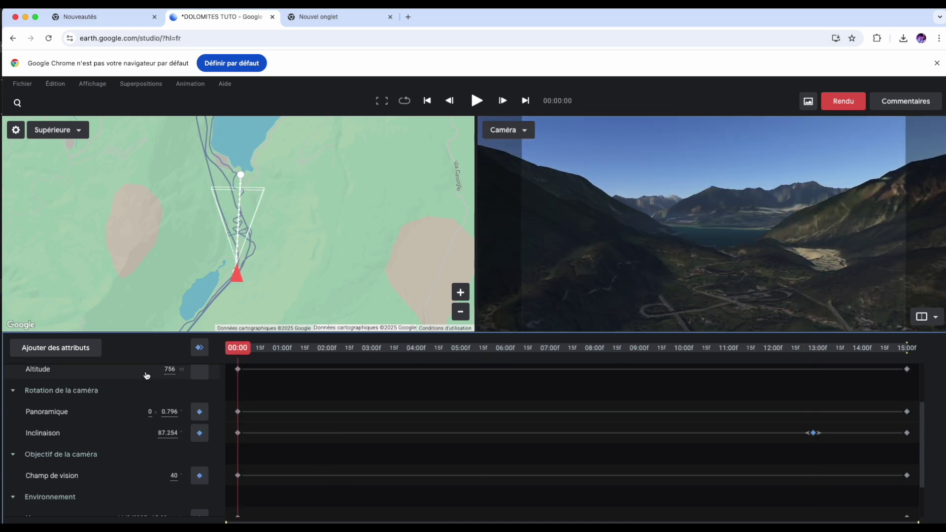
{"action": "left_click", "coordinate": [166, 435]}
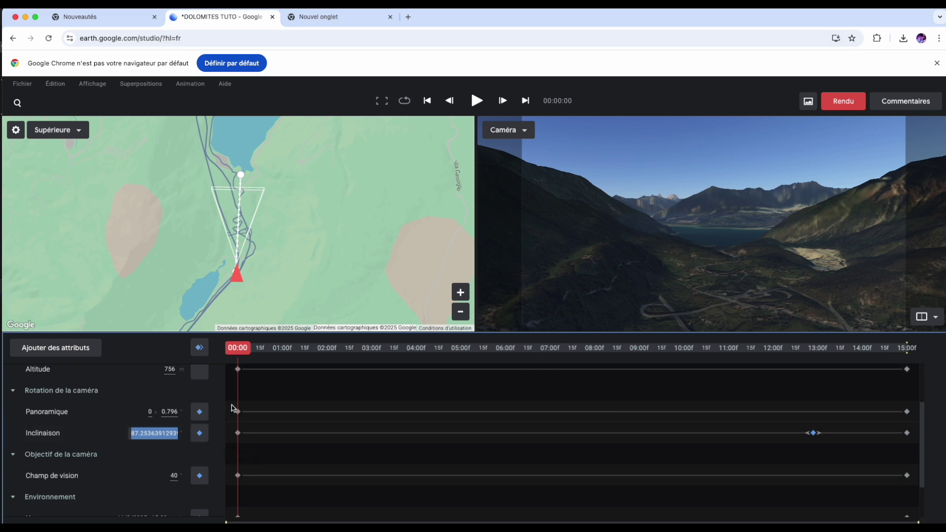
{"action": "mouse_move", "coordinate": [241, 350]}
{"action": "left_mouse_down"}
{"action": "mouse_move", "coordinate": [828, 400]}
{"action": "mouse_move", "coordinate": [815, 406]}
{"action": "left_mouse_up"}
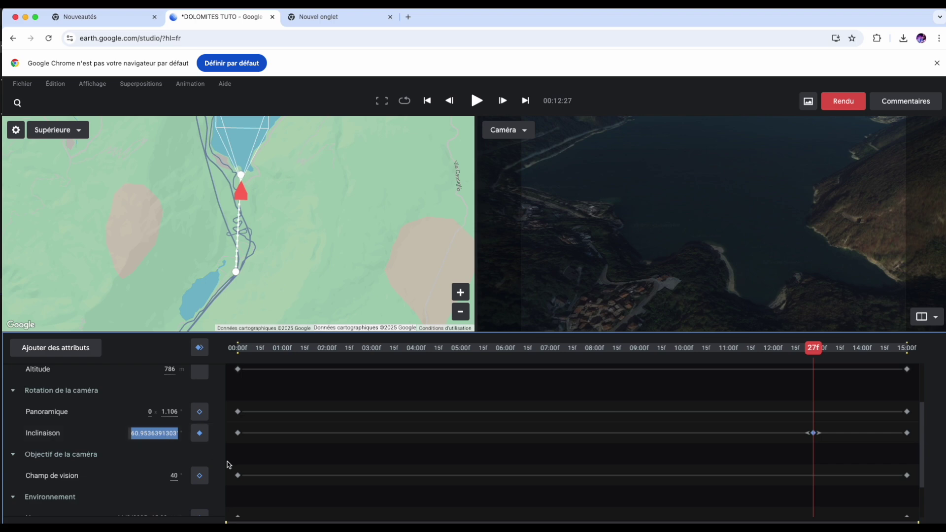
{"action": "key", "text": "super+v"}
Preview the animation from the start and scrub towards 10:00 to check the camera's tilt.
{"action": "left_click_drag", "start_coordinate": [807, 350], "coordinate": [146, 391]}
{"action": "key", "text": "space"}
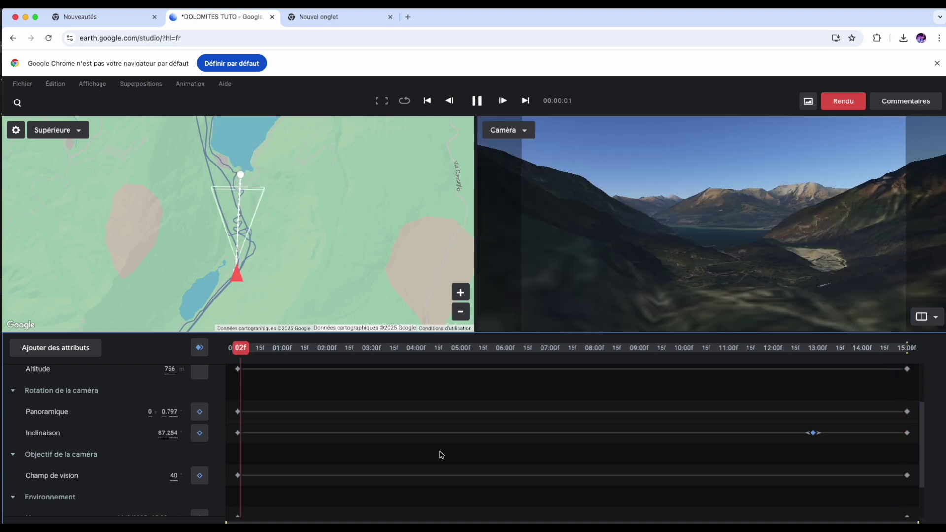
{"action": "key", "text": "space"}
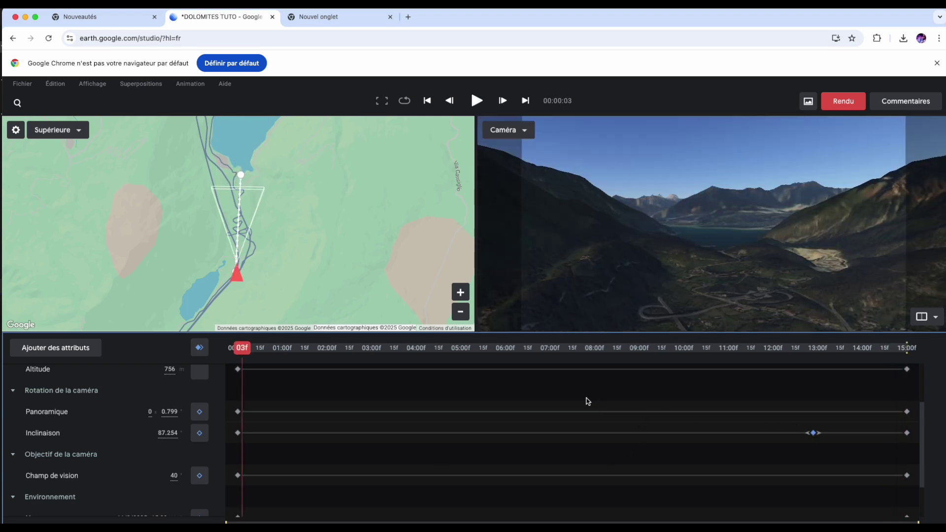
{"action": "left_click", "coordinate": [640, 351]}
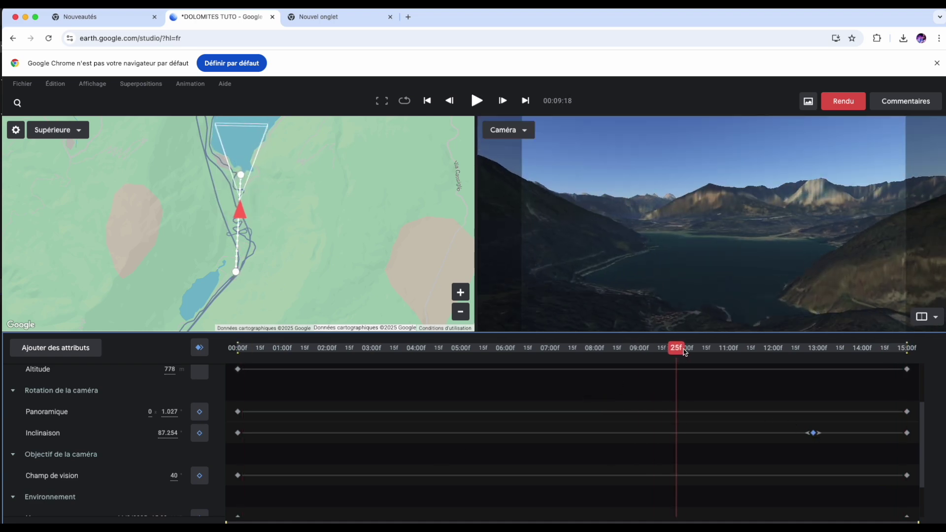
Move the intermediate tilt keyframe earlier on the timeline, to 10:03.
{"action": "left_click_drag", "start_coordinate": [734, 355], "coordinate": [771, 358]}
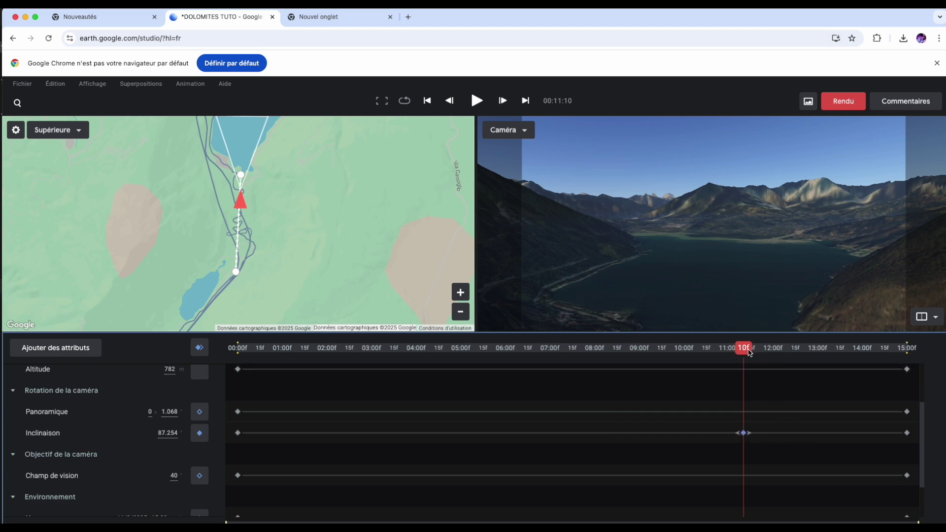
{"action": "left_click_drag", "start_coordinate": [748, 352], "coordinate": [689, 375]}
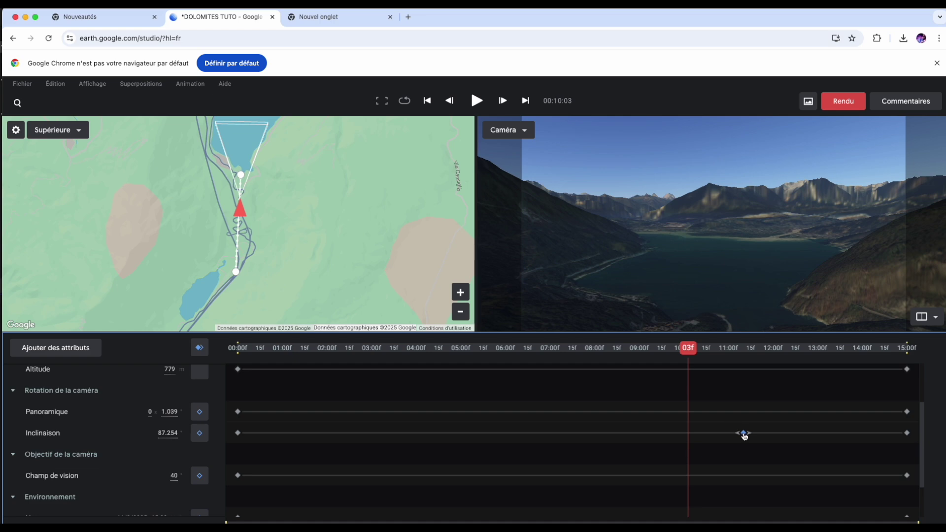
{"action": "left_click_drag", "start_coordinate": [691, 444], "coordinate": [689, 448]}
Apply automatic easing (Lissage automatique) to all of the animation's keyframes.
{"action": "left_click_drag", "start_coordinate": [687, 350], "coordinate": [208, 411]}
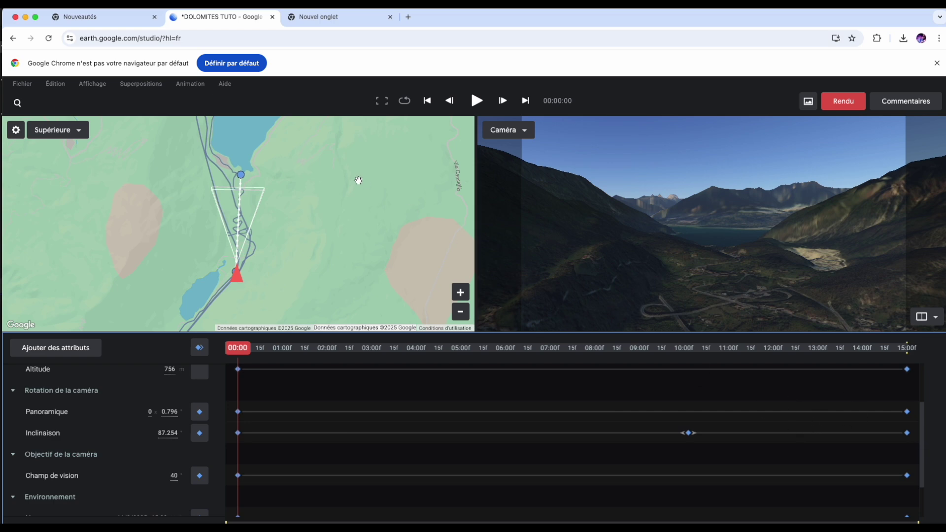
{"action": "left_click", "coordinate": [190, 84]}
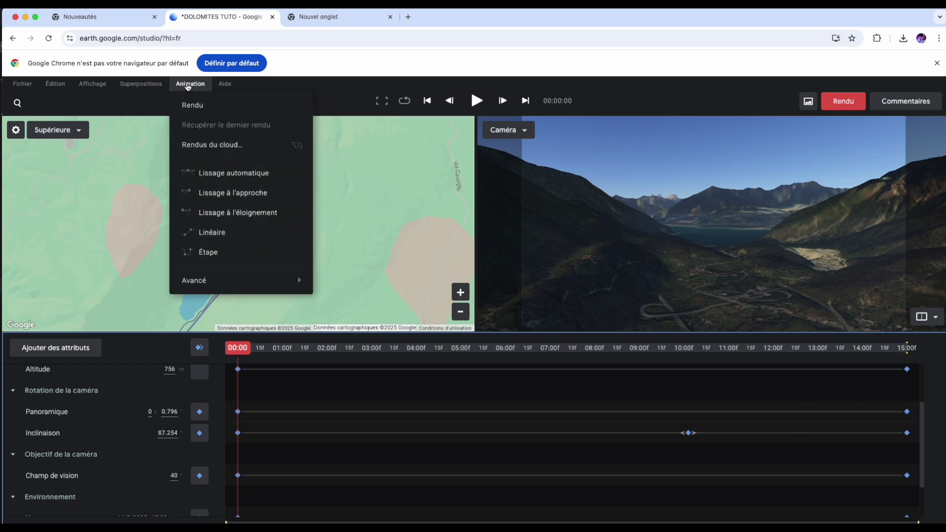
{"action": "left_click", "coordinate": [211, 175]}
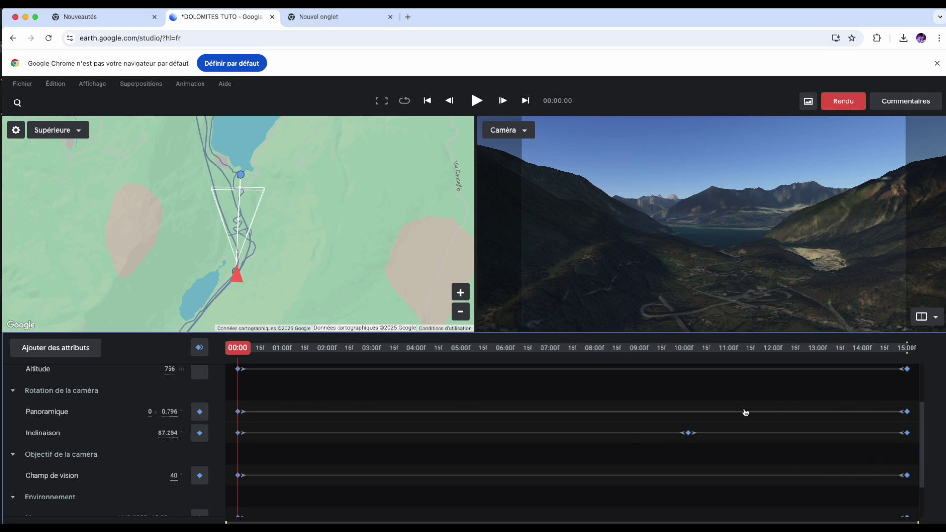
Preview the eased animation from near the start through the downward tilt, and return the playhead to 00:00.
{"action": "mouse_move", "coordinate": [241, 350]}
{"action": "left_mouse_down"}
{"action": "mouse_move", "coordinate": [910, 406]}
{"action": "mouse_move", "coordinate": [217, 399]}
{"action": "left_mouse_up"}
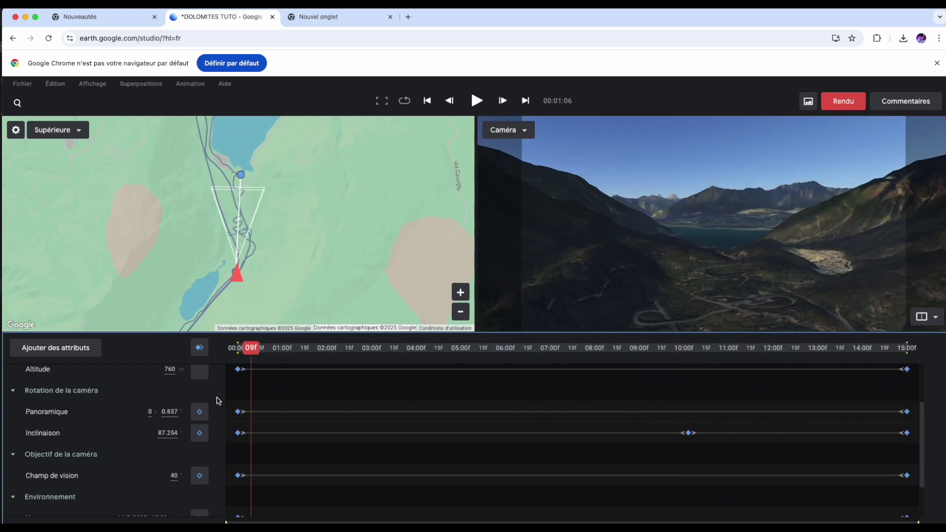
{"action": "key", "text": "space"}
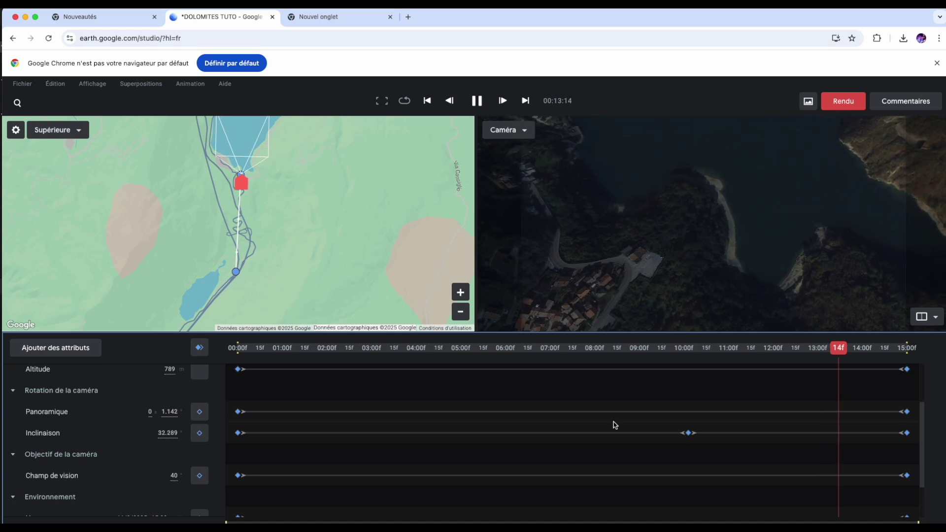
{"action": "key", "text": "space"}
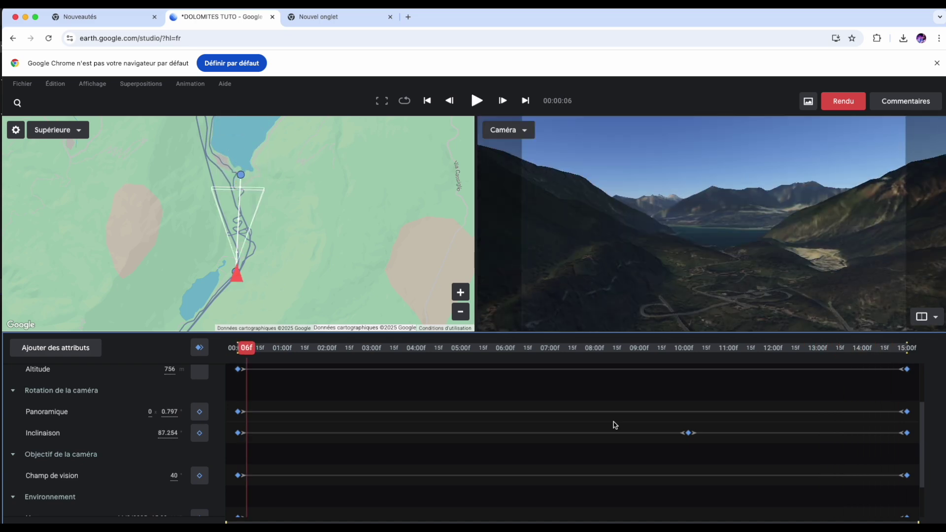
{"action": "left_click_drag", "start_coordinate": [252, 352], "coordinate": [229, 353]}
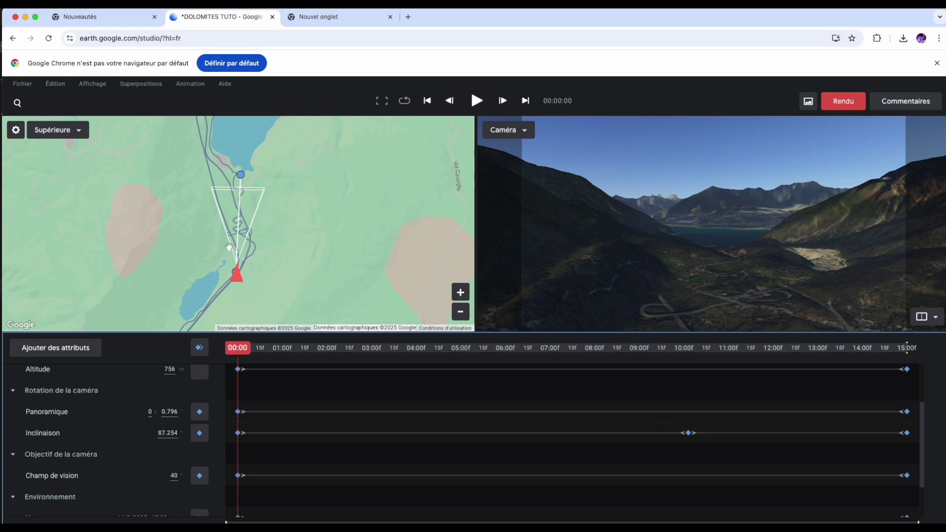
Save the project as DOLOMITES TUTO in Mes projets.
{"action": "left_click", "coordinate": [30, 84]}
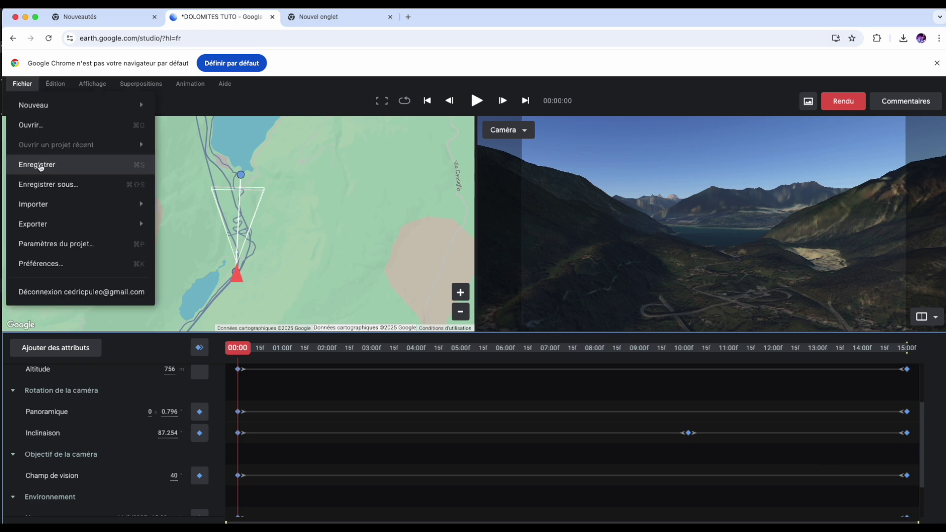
{"action": "left_click", "coordinate": [37, 185]}
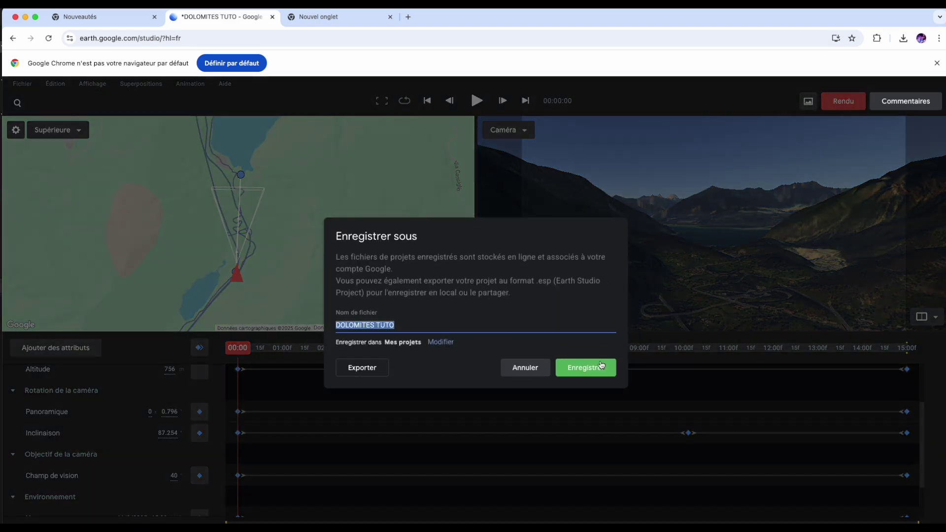
{"action": "left_click", "coordinate": [585, 368]}
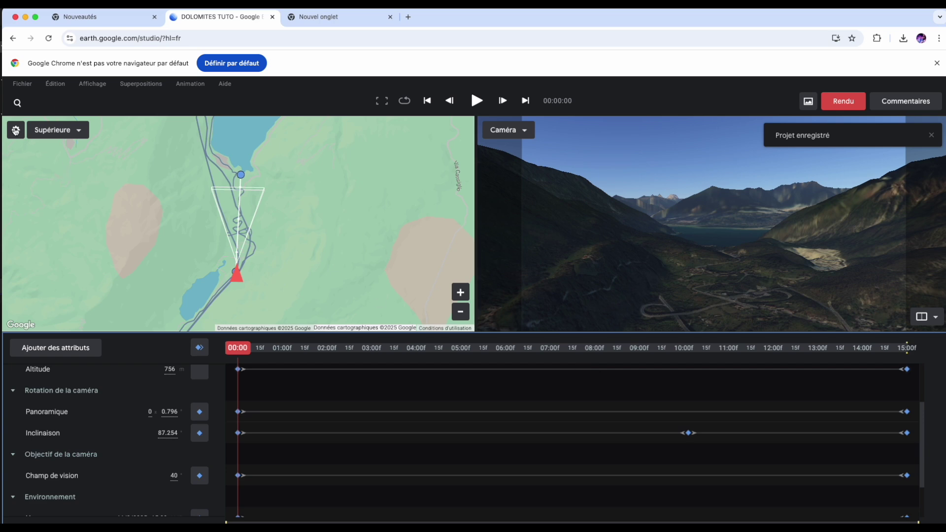
{"action": "left_click", "coordinate": [26, 85]}
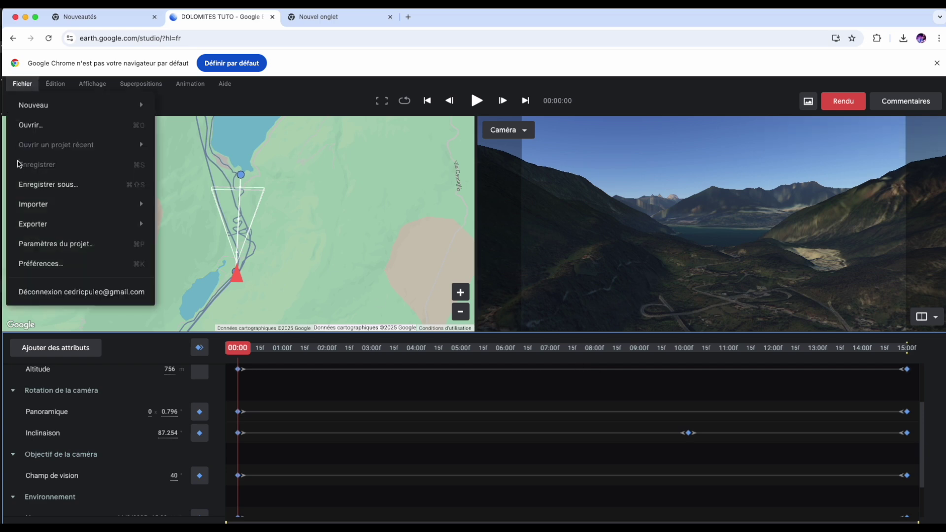
{"action": "left_click", "coordinate": [26, 86]}
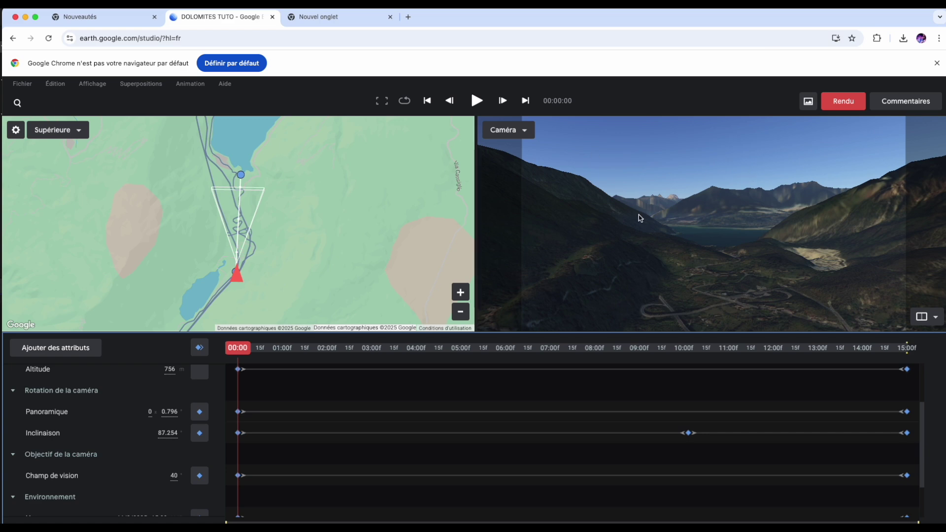
Place the Google Earth attribution in the video frame's upper-right corner at X 1499, Y 0, and submit the MP4 video for cloud rendering.
{"action": "left_click", "coordinate": [836, 101]}
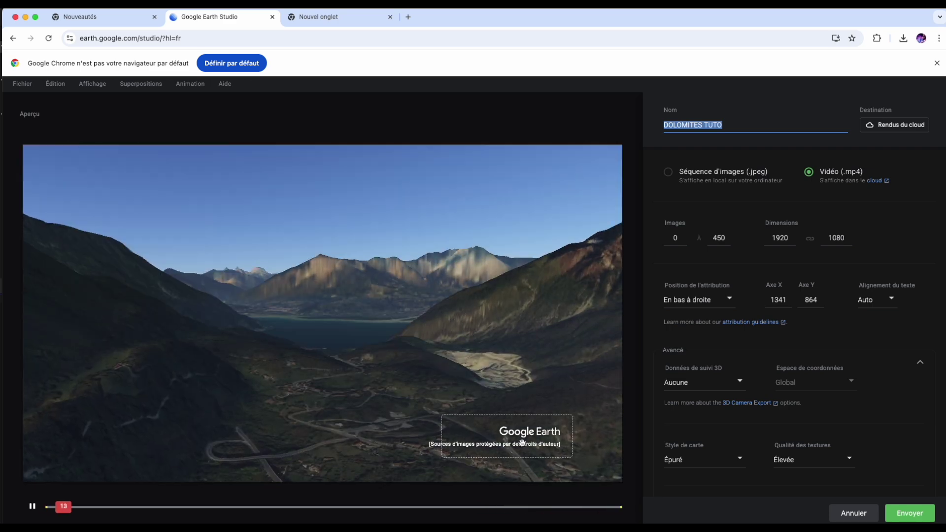
{"action": "left_click_drag", "start_coordinate": [522, 442], "coordinate": [535, 446]}
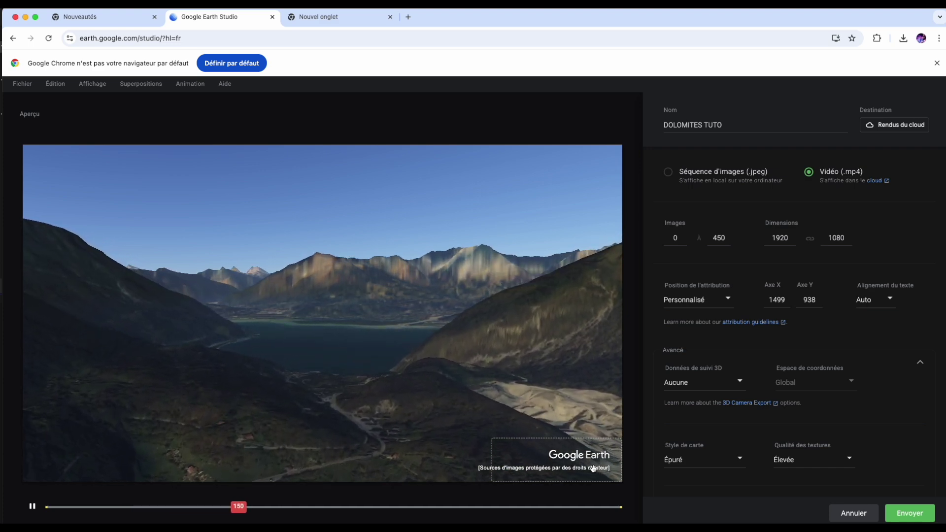
{"action": "left_click_drag", "start_coordinate": [667, 164], "coordinate": [685, 18]}
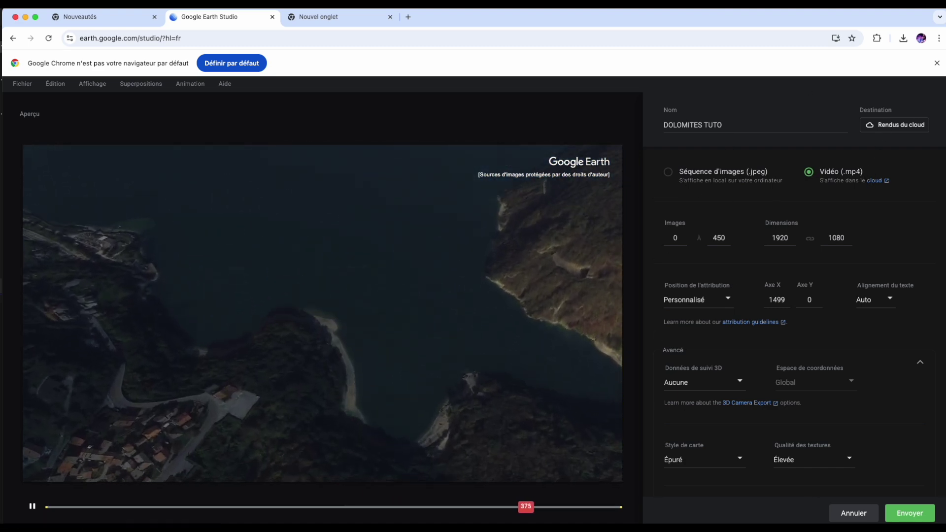
{"action": "left_click", "coordinate": [909, 513]}
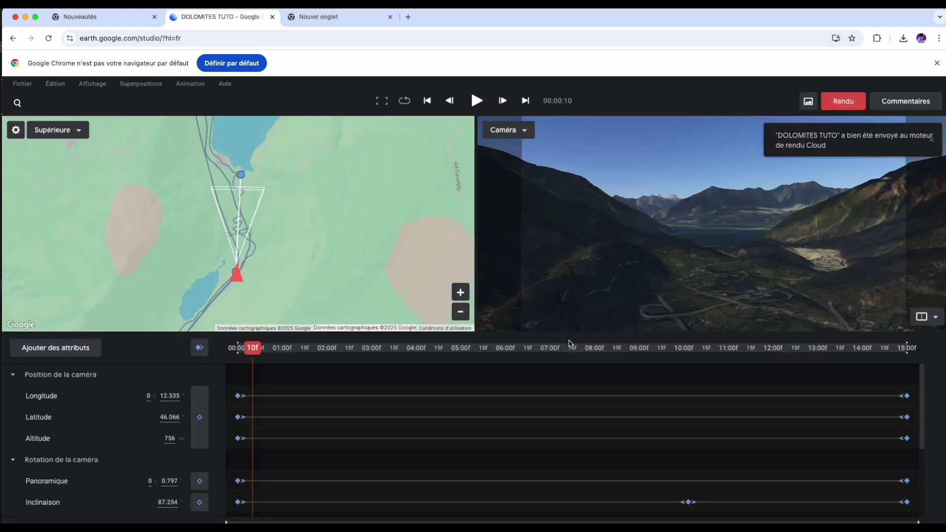
Check the status of the DOLOMITES TUTO render in the cloud renders list, and return to the animation.
{"action": "left_click", "coordinate": [842, 103]}
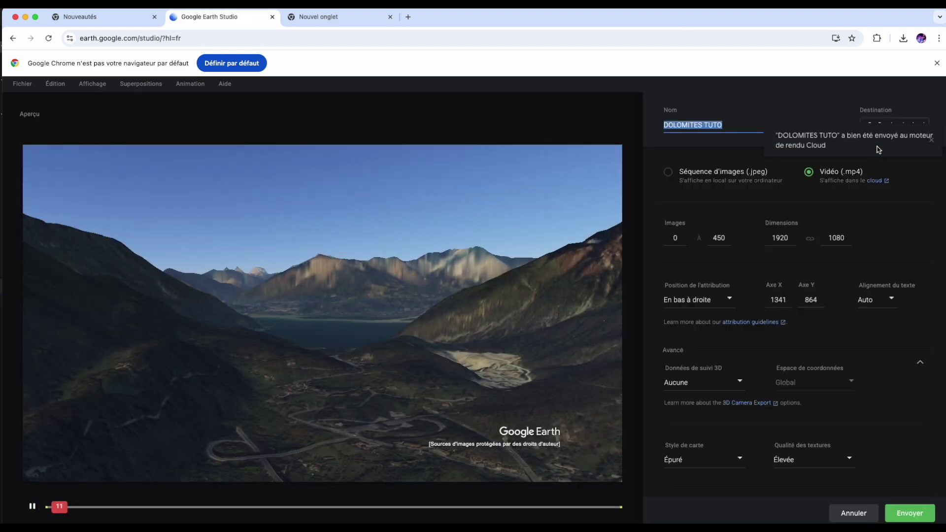
{"action": "left_click", "coordinate": [889, 126]}
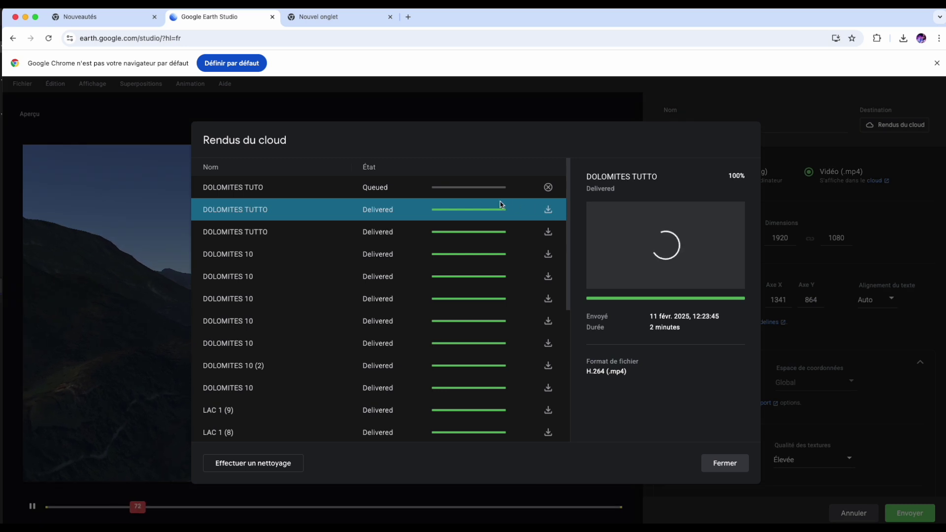
{"action": "left_click", "coordinate": [388, 189]}
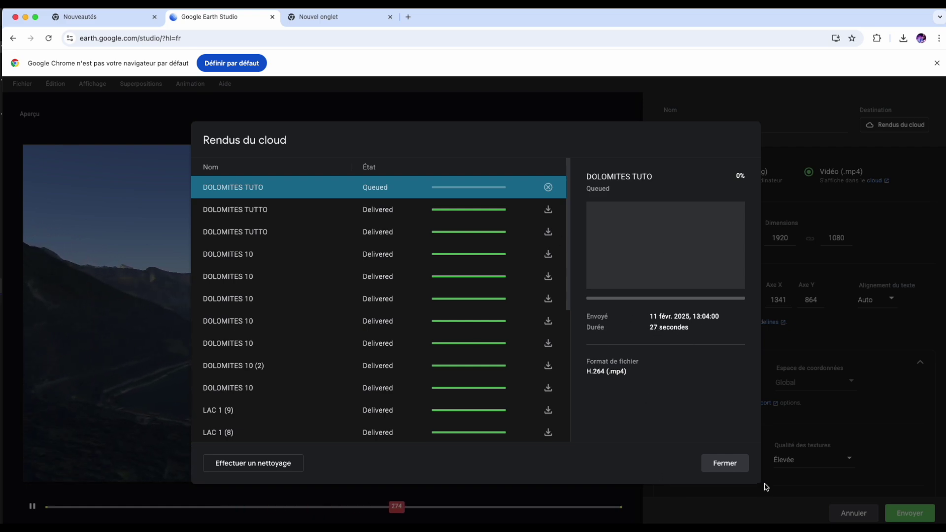
{"action": "left_click", "coordinate": [728, 464]}
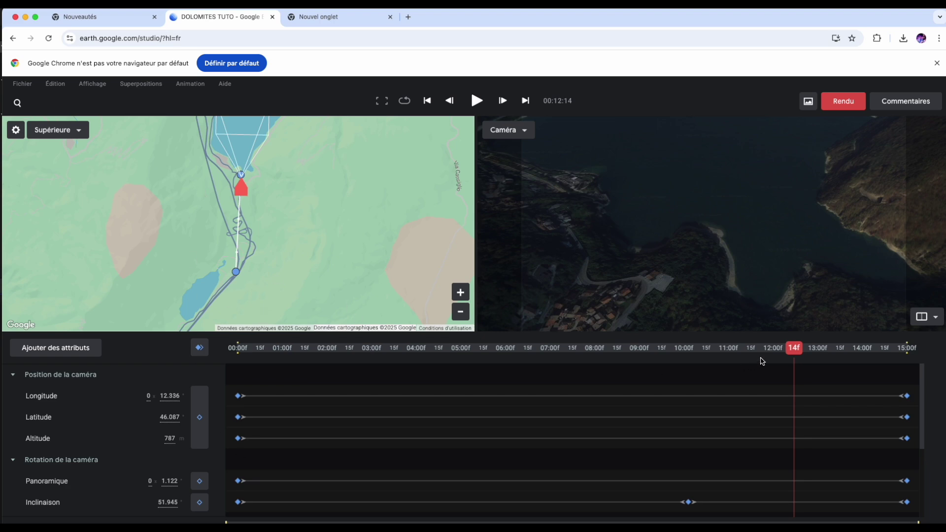
Return the playhead to 00:00 and delete all keyframes of the existing camera flight.
{"action": "left_click_drag", "start_coordinate": [798, 353], "coordinate": [200, 380]}
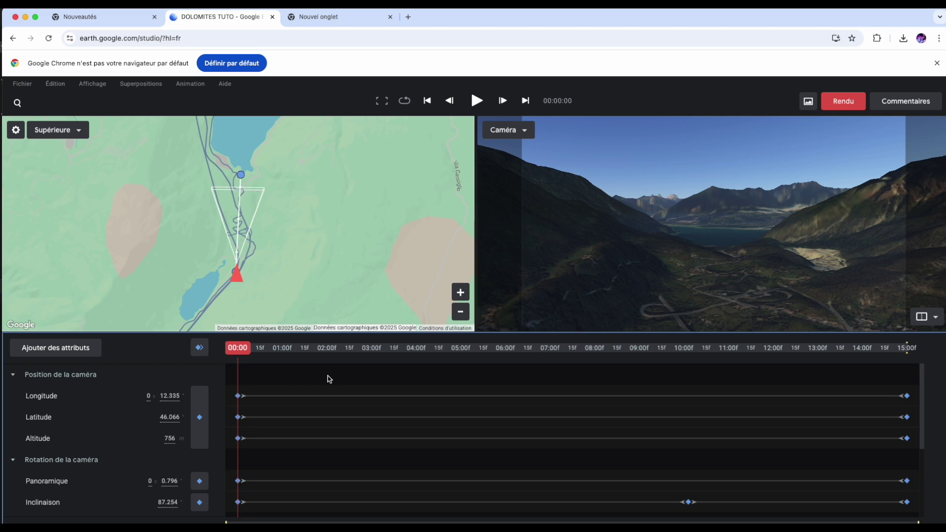
{"action": "key", "text": "Delete"}
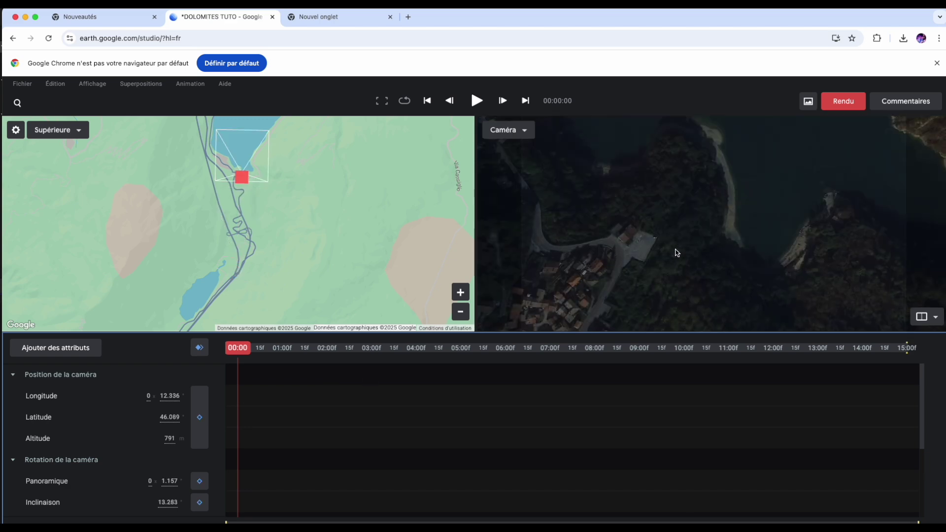
Reframe the camera above the lake facing the valley, about 732 m high with a 72.8° tilt, and keyframe all attributes at 00:00.
{"action": "middle_click_drag", "start_coordinate": [677, 254], "coordinate": [628, 190]}
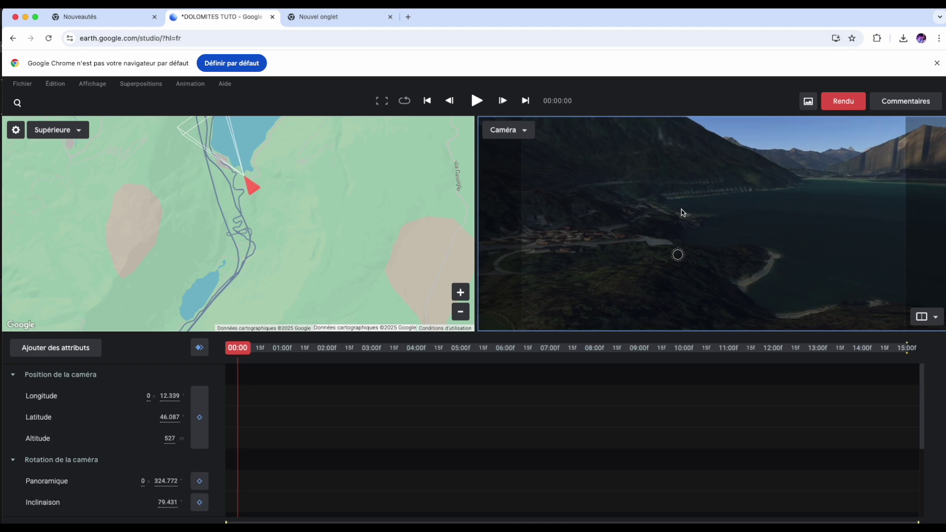
{"action": "left_click_drag", "start_coordinate": [683, 213], "coordinate": [647, 213]}
{"action": "mouse_move", "coordinate": [633, 208]}
{"action": "left_mouse_down", "text": "shift"}
{"action": "mouse_move", "coordinate": [616, 205]}
{"action": "mouse_move", "coordinate": [644, 214]}
{"action": "mouse_move", "coordinate": [646, 227]}
{"action": "mouse_move", "coordinate": [767, 215]}
{"action": "mouse_move", "coordinate": [730, 236]}
{"action": "mouse_move", "coordinate": [642, 218]}
{"action": "mouse_move", "coordinate": [676, 203]}
{"action": "mouse_move", "coordinate": [788, 242]}
{"action": "mouse_move", "coordinate": [777, 251]}
{"action": "mouse_move", "coordinate": [736, 237]}
{"action": "mouse_move", "coordinate": [798, 223]}
{"action": "mouse_move", "coordinate": [799, 206]}
{"action": "mouse_move", "coordinate": [777, 212]}
{"action": "mouse_move", "coordinate": [788, 227]}
{"action": "mouse_move", "coordinate": [786, 219]}
{"action": "mouse_move", "coordinate": [805, 223]}
{"action": "left_mouse_up", "text": "shift"}
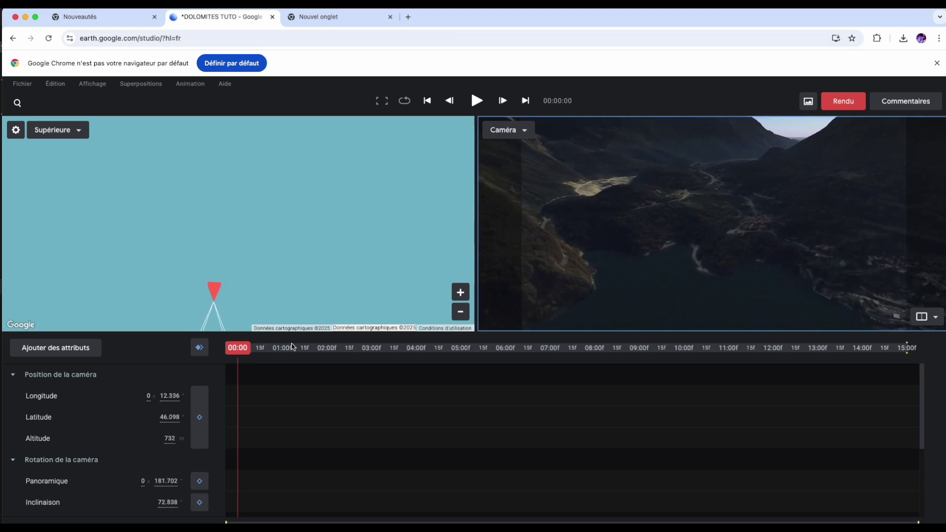
{"action": "left_click", "coordinate": [200, 347]}
Advance the camera over the valley to latitude 46.079, and keyframe all attributes at 14:28 with a pan of 205.302°.
{"action": "left_click_drag", "start_coordinate": [237, 348], "coordinate": [906, 374]}
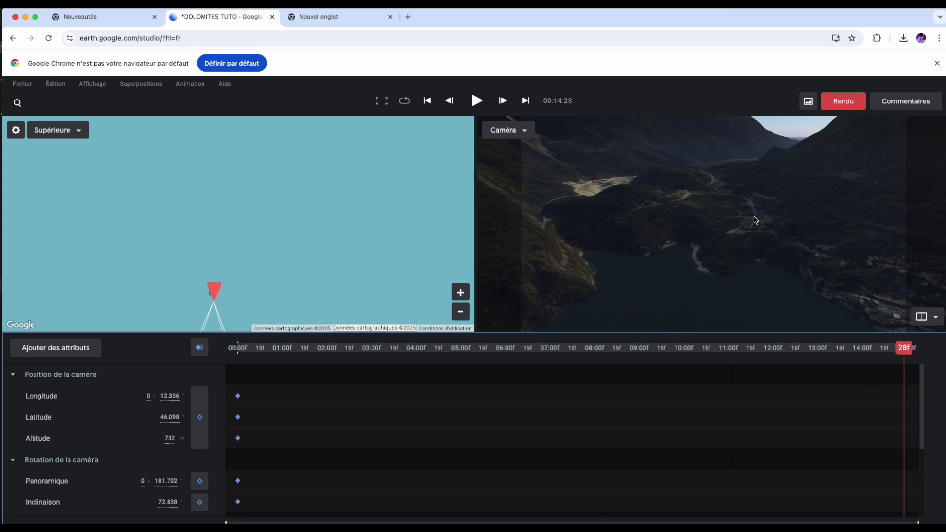
{"action": "mouse_move", "coordinate": [756, 220]}
{"action": "left_mouse_down"}
{"action": "mouse_move", "coordinate": [780, 294]}
{"action": "mouse_move", "coordinate": [724, 227]}
{"action": "mouse_move", "coordinate": [754, 291]}
{"action": "mouse_move", "coordinate": [727, 230]}
{"action": "mouse_move", "coordinate": [737, 282]}
{"action": "mouse_move", "coordinate": [731, 228]}
{"action": "mouse_move", "coordinate": [741, 264]}
{"action": "mouse_move", "coordinate": [729, 228]}
{"action": "mouse_move", "coordinate": [728, 252]}
{"action": "left_mouse_up"}
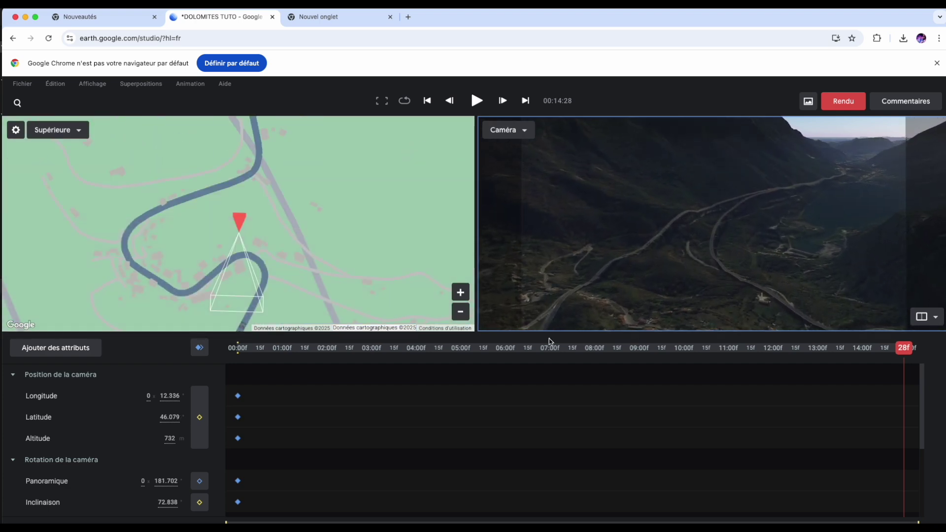
{"action": "left_click", "coordinate": [200, 349]}
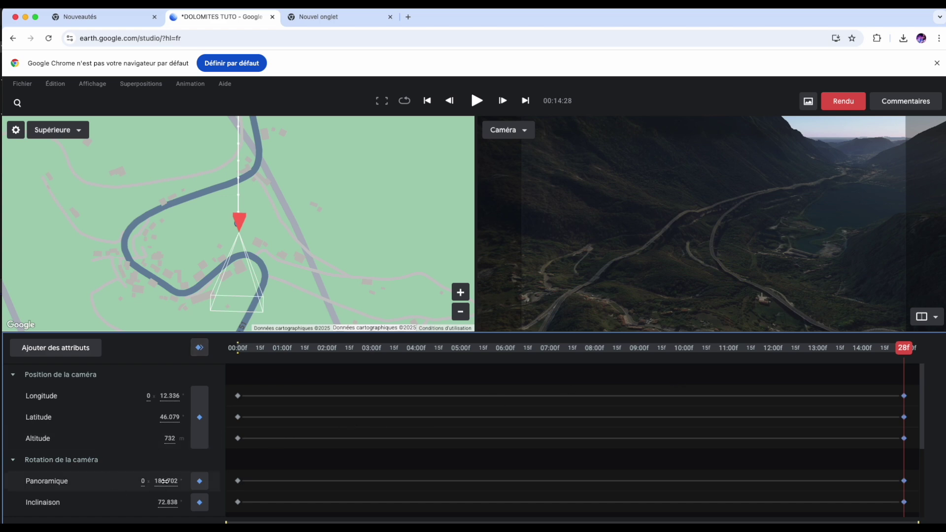
{"action": "left_click_drag", "start_coordinate": [165, 481], "coordinate": [270, 469]}
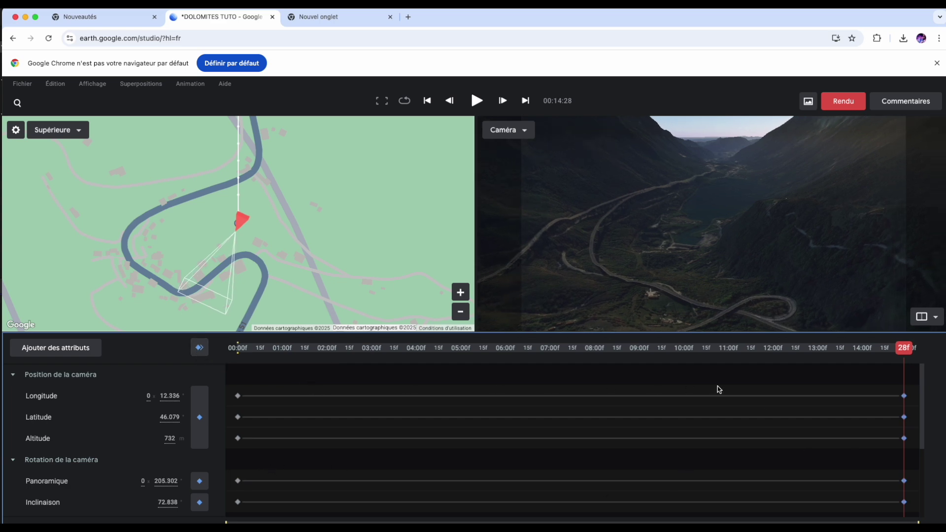
Preview the new valley flight from its beginning.
{"action": "left_click_drag", "start_coordinate": [905, 353], "coordinate": [246, 392]}
{"action": "key", "text": "space"}
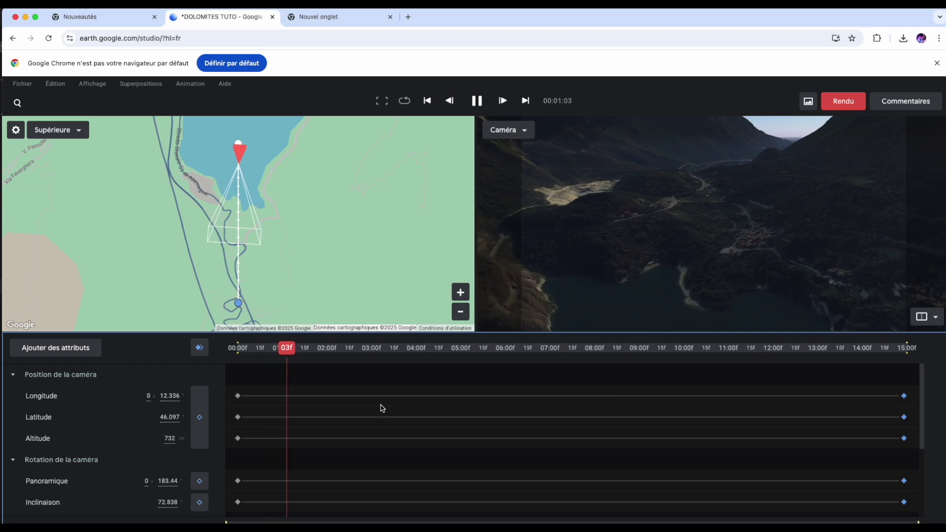
{"action": "key", "text": "space"}
Place the attribution in the video frame's lower-right corner at X 1499, Y 938, and submit the new flight for cloud rendering.
{"action": "left_click", "coordinate": [852, 97]}
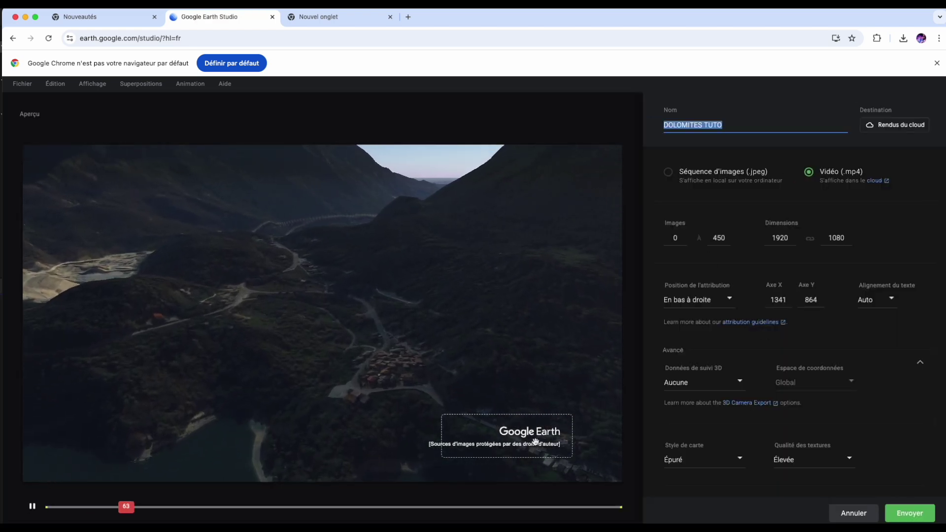
{"action": "left_click_drag", "start_coordinate": [538, 453], "coordinate": [588, 477]}
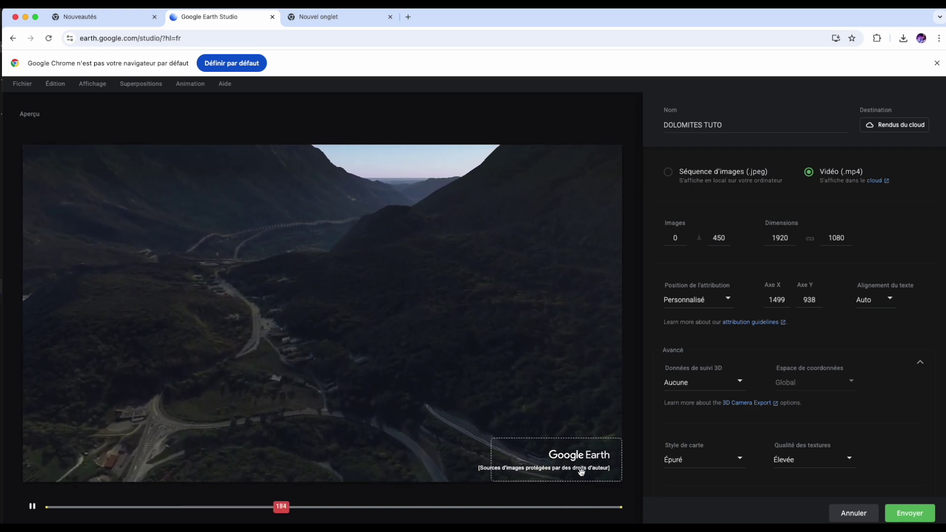
{"action": "left_click", "coordinate": [909, 512]}
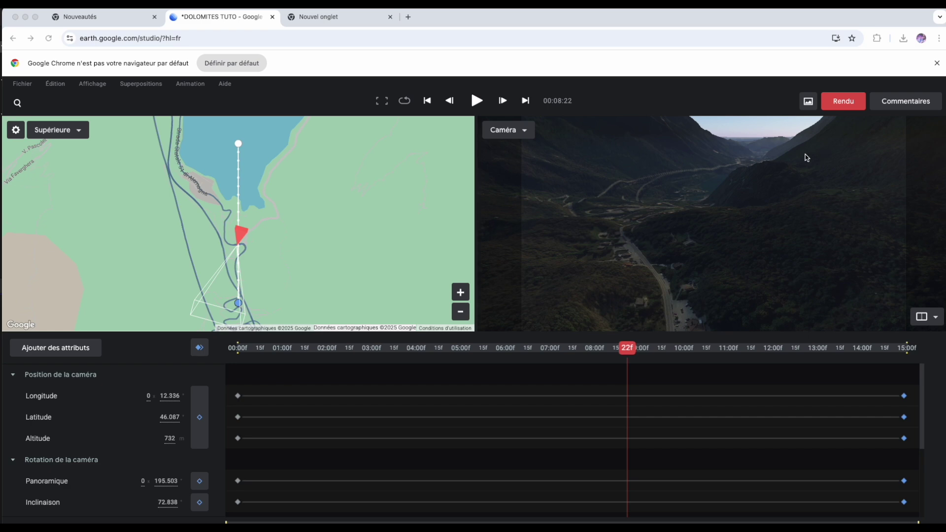
Download the newest DOLOMITES TUTO render from the cloud renders list, and leave the render settings without submitting another render.
{"action": "left_click", "coordinate": [837, 102]}
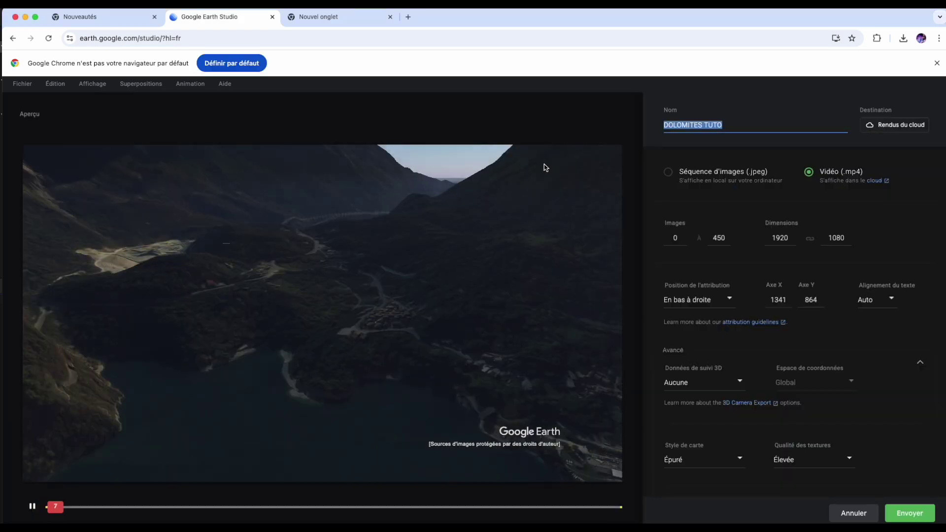
{"action": "left_click", "coordinate": [896, 126]}
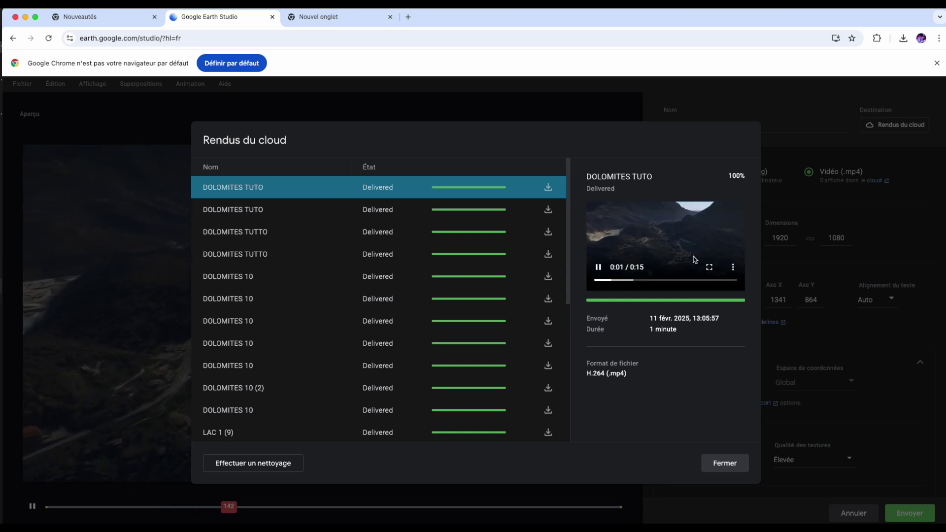
{"action": "left_click", "coordinate": [548, 188]}
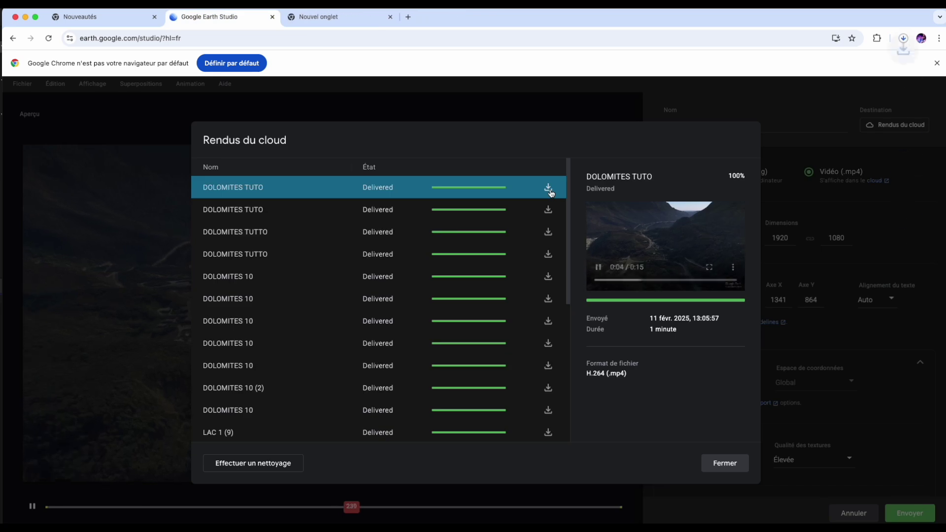
{"action": "left_click", "coordinate": [902, 40]}
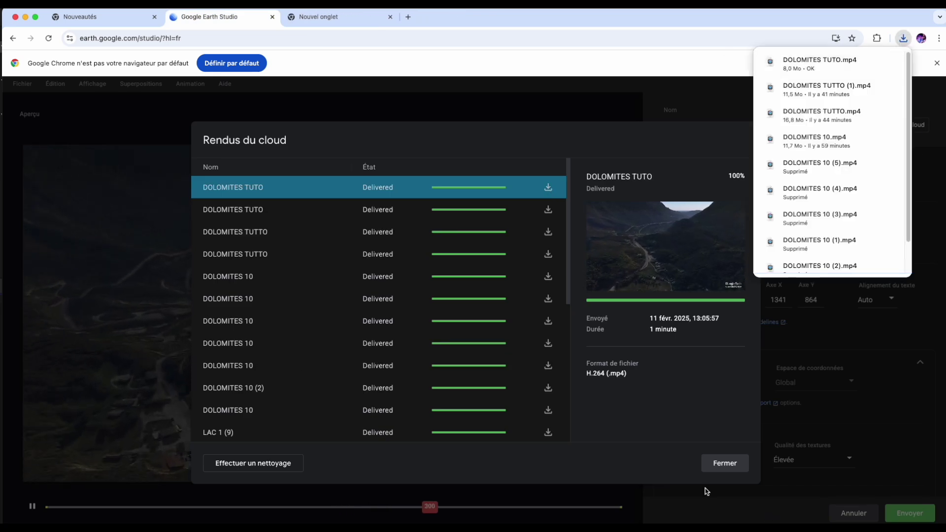
{"action": "left_click", "coordinate": [725, 464]}
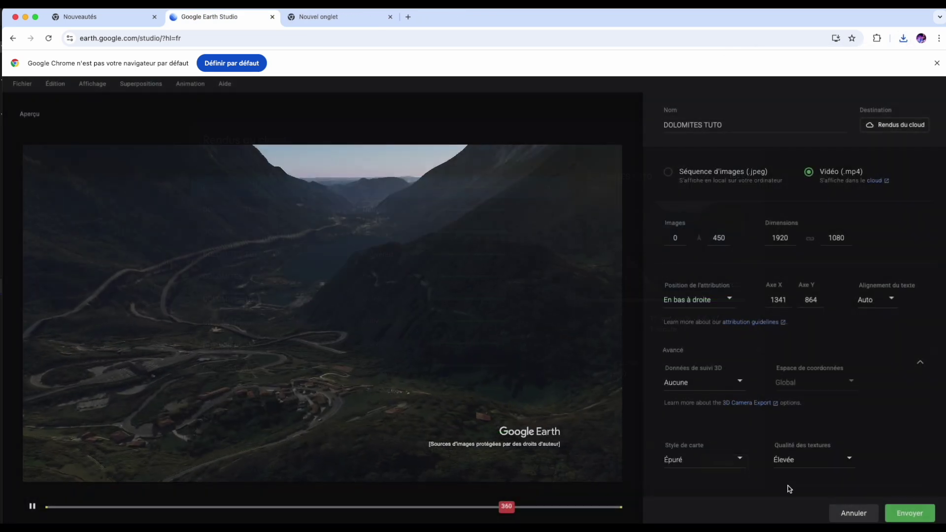
{"action": "left_click", "coordinate": [853, 515]}
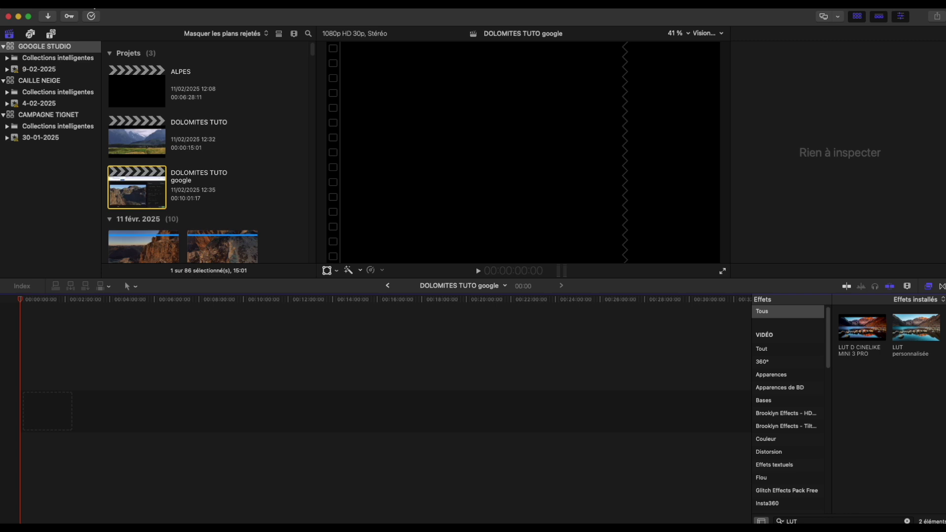
In Final Cut Pro, create a 1080p HD, 30p project named DOLOMITES TUTORIEL in the 9-02-2025 event.
{"action": "left_click", "coordinate": [92, 2]}
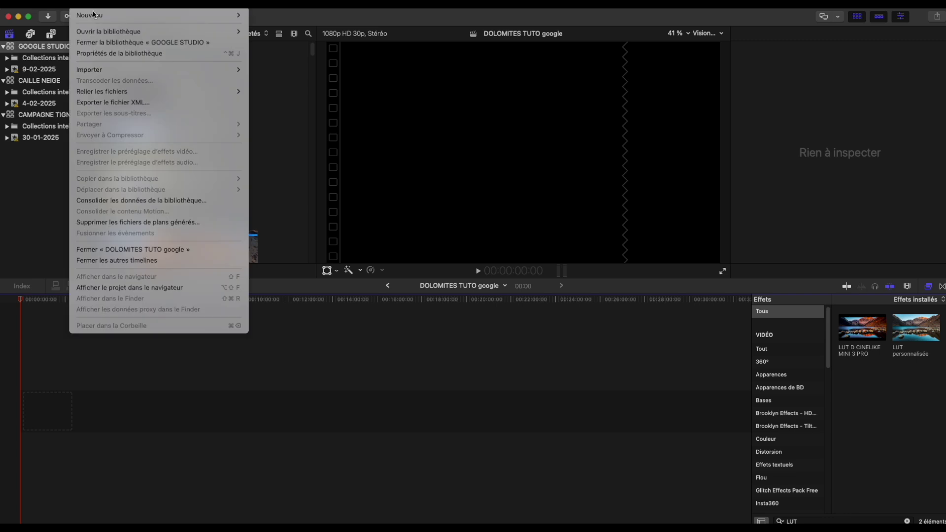
{"action": "mouse_move", "coordinate": [96, 15]}
{"action": "left_click", "coordinate": [281, 15]}
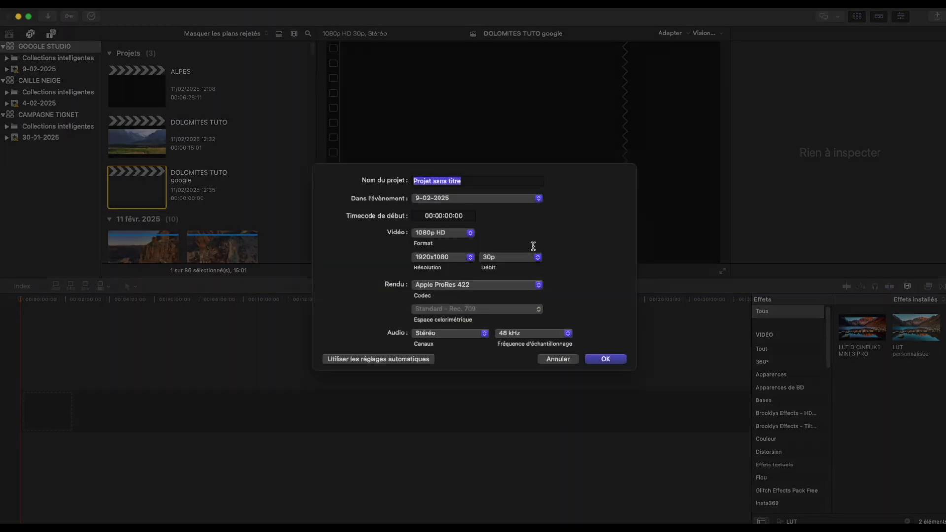
{"action": "type", "text": "DOLOMITES TUTORIEL"}
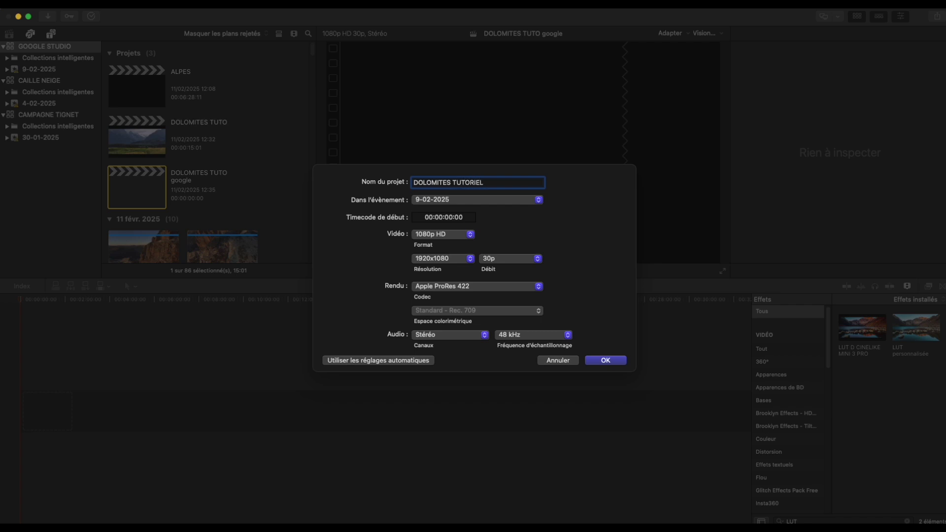
{"action": "key", "text": "Return"}
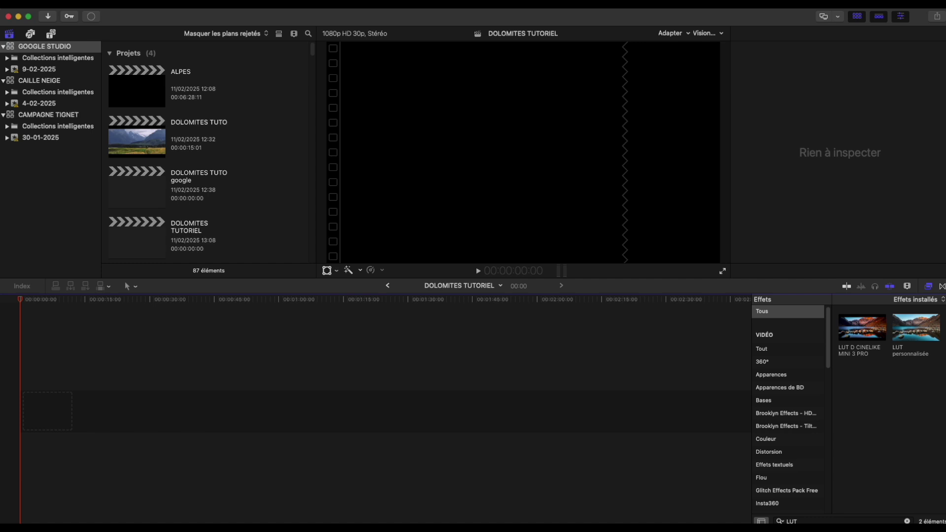
Preview DOLOMITES TUTO.mp4 from the Downloads folder in Finder, and place it at the start of the project timeline.
{"action": "left_click", "coordinate": [84, 342]}
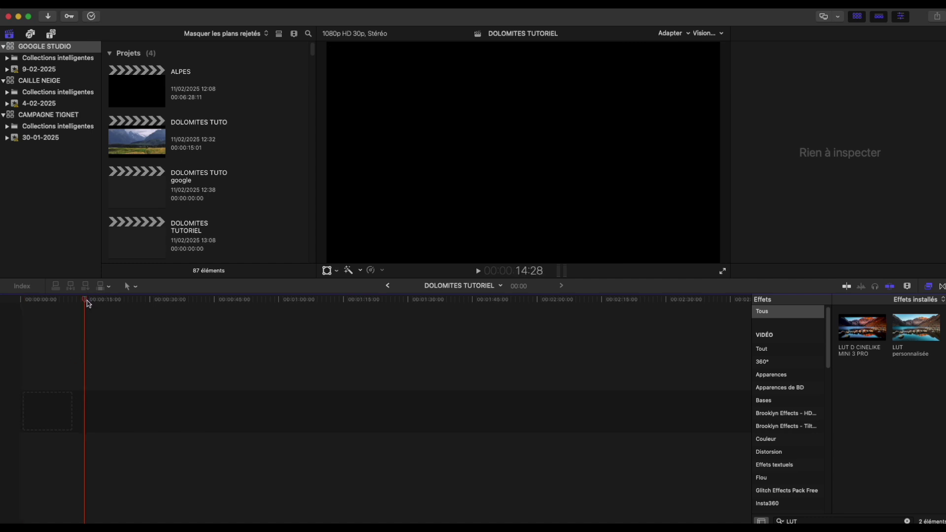
{"action": "left_click", "coordinate": [9, 333]}
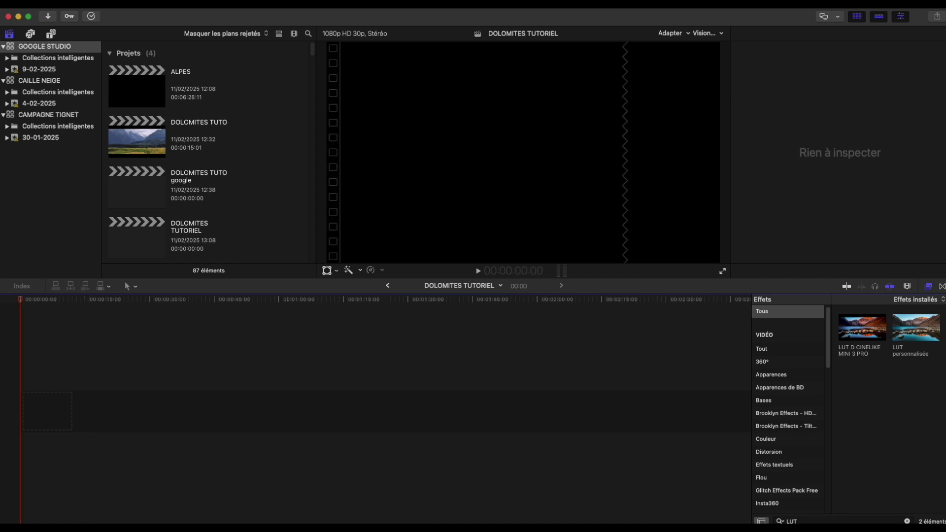
{"action": "key", "text": "super+Tab"}
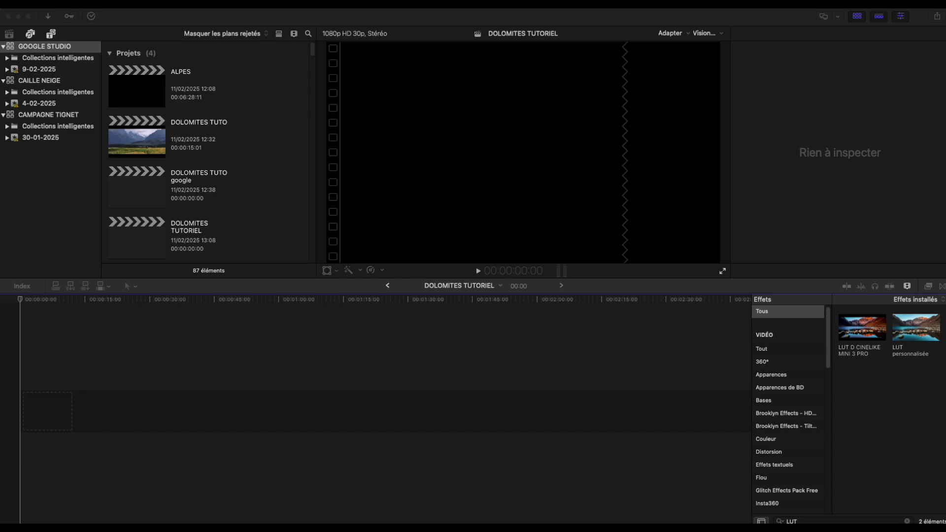
{"action": "left_click_drag", "start_coordinate": [945, 147], "coordinate": [287, 93]}
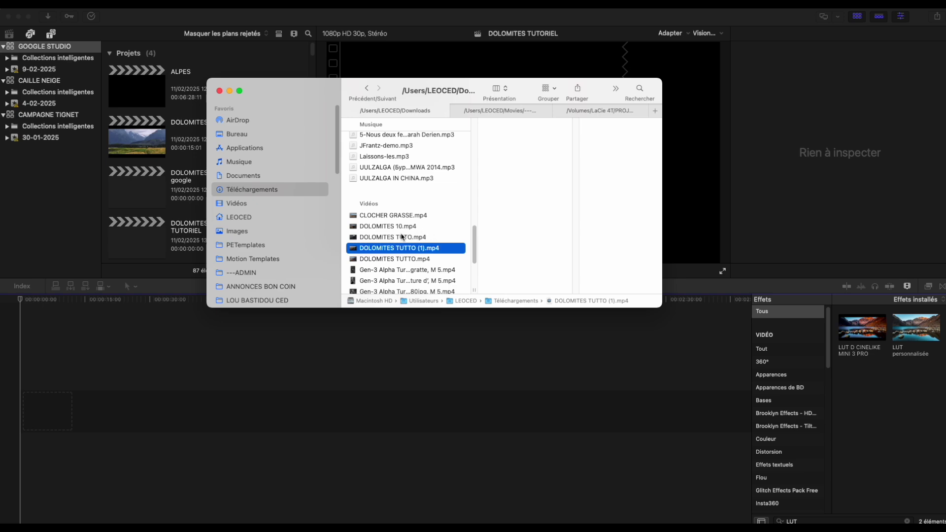
{"action": "left_click", "coordinate": [393, 237]}
{"action": "key", "text": "space"}
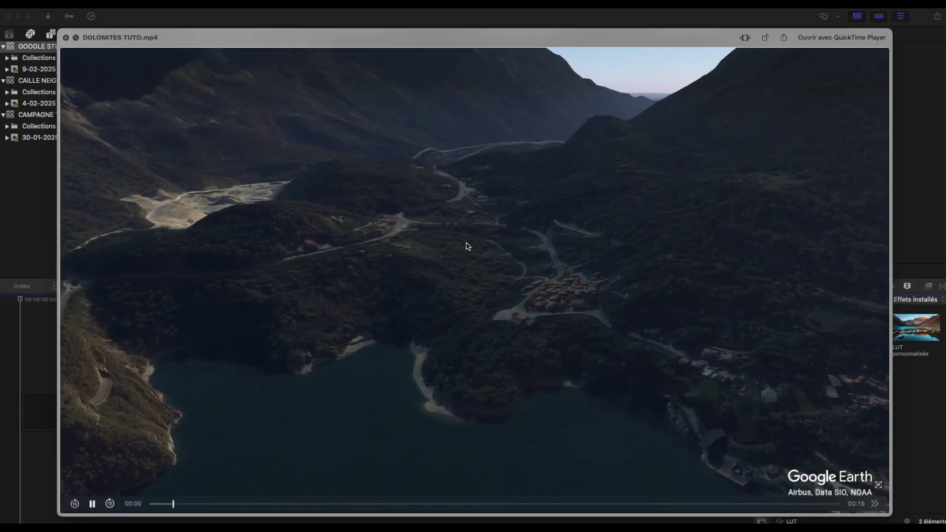
{"action": "key", "text": "space"}
{"action": "left_click_drag", "start_coordinate": [318, 88], "coordinate": [0, 118]}
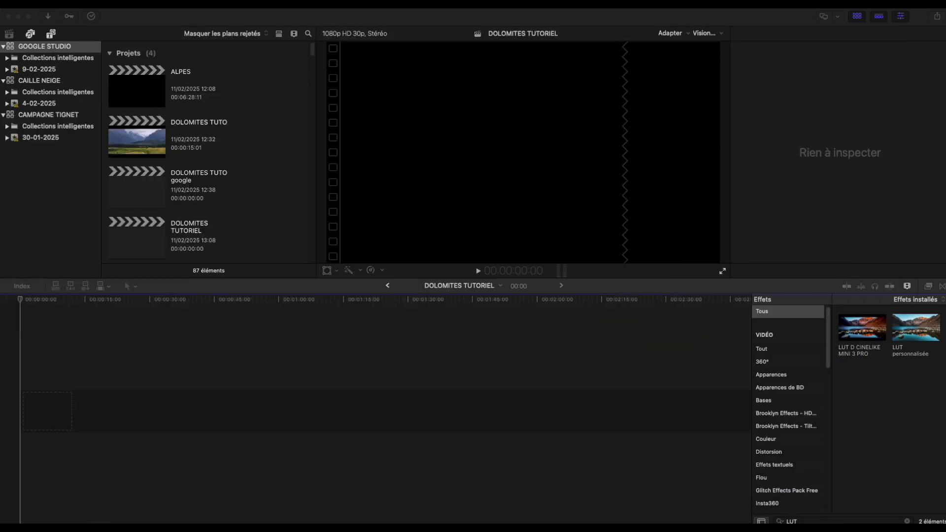
{"action": "left_click_drag", "start_coordinate": [47, 411], "coordinate": [101, 405]}
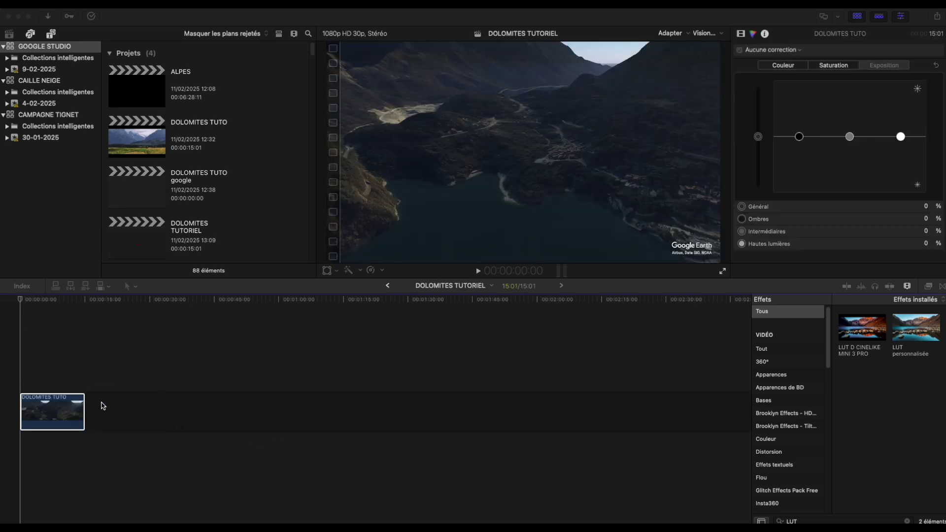
Play back the DOLOMITES TUTO clip in the timeline from its beginning.
{"action": "left_click", "coordinate": [29, 303]}
{"action": "key", "text": "space"}
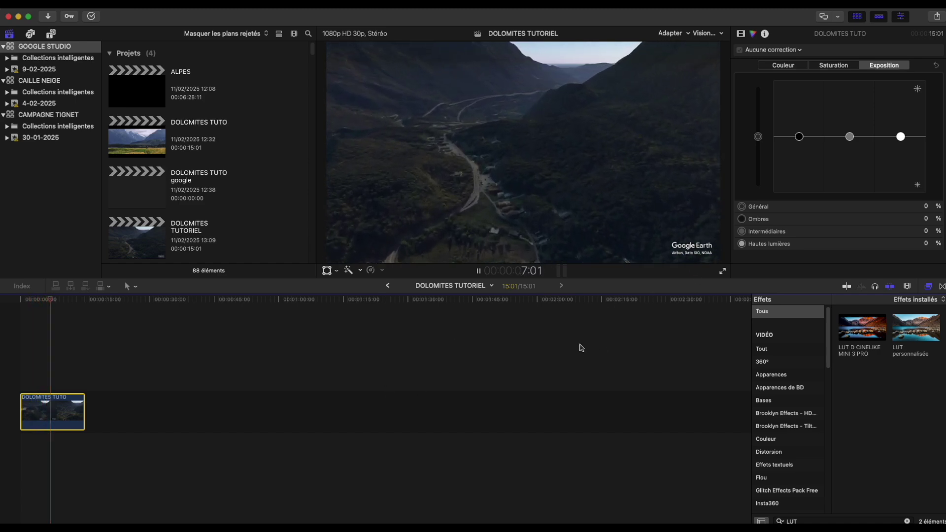
{"action": "key", "text": "space"}
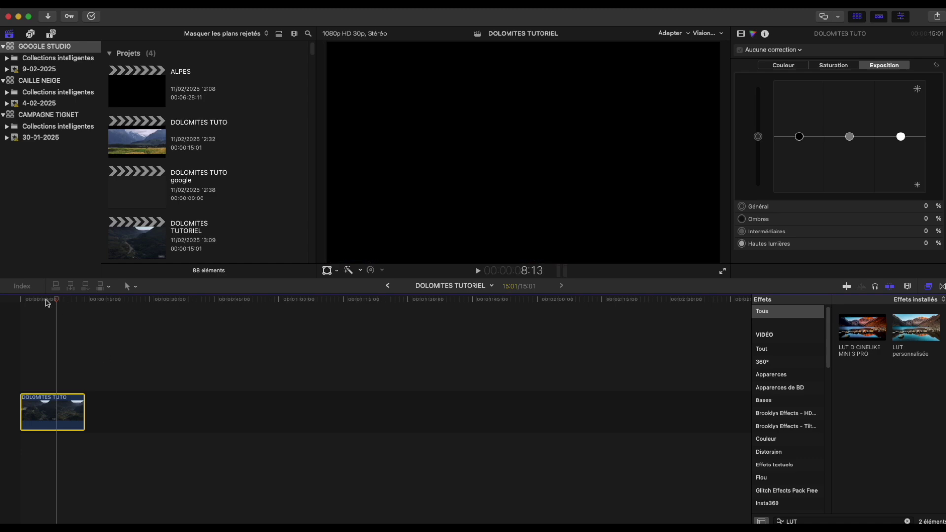
{"action": "left_click_drag", "start_coordinate": [57, 300], "coordinate": [19, 328]}
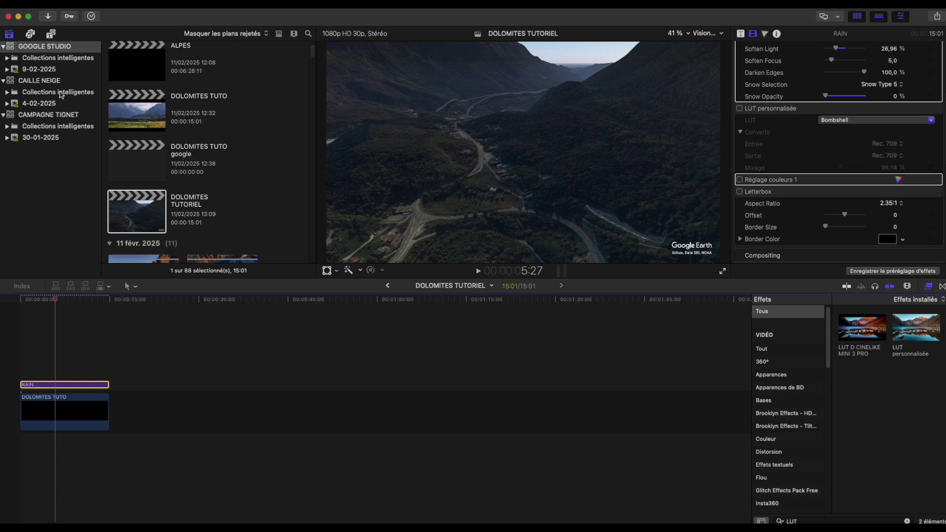
Locate the Long title in the installed titles library.
{"action": "left_click", "coordinate": [50, 34]}
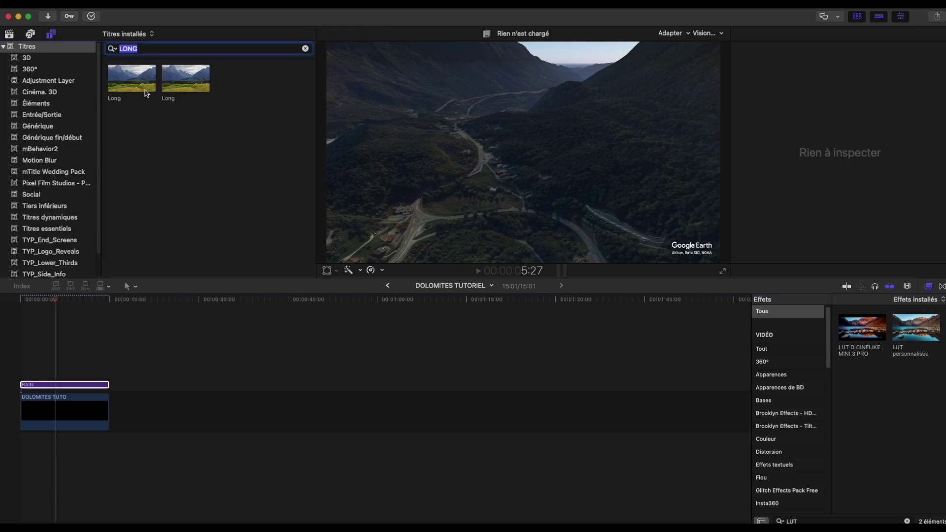
{"action": "left_click_drag", "start_coordinate": [131, 78], "coordinate": [136, 188]}
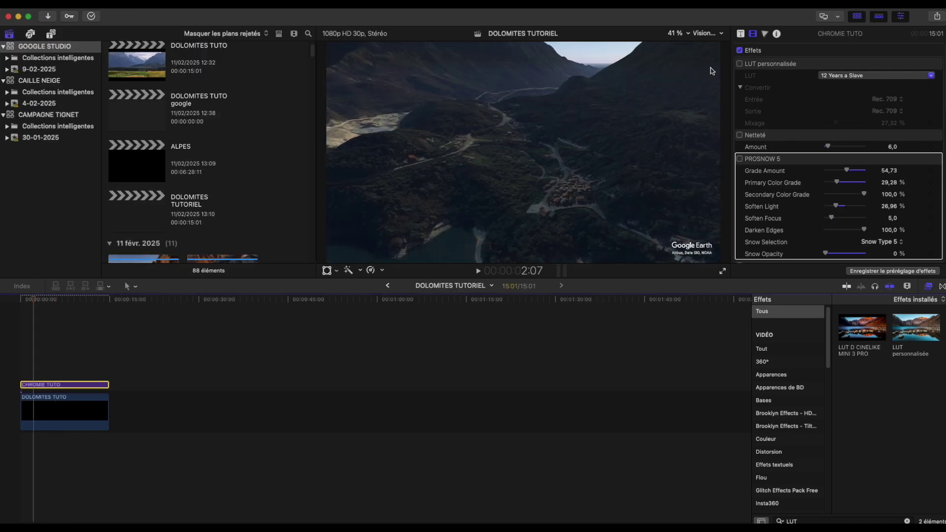
Enable the 12 Years a Slave custom LUT, the Netteté effect and the 2.35:1 Letterbox on the CHROMIE TUTO layer.
{"action": "left_click", "coordinate": [739, 64]}
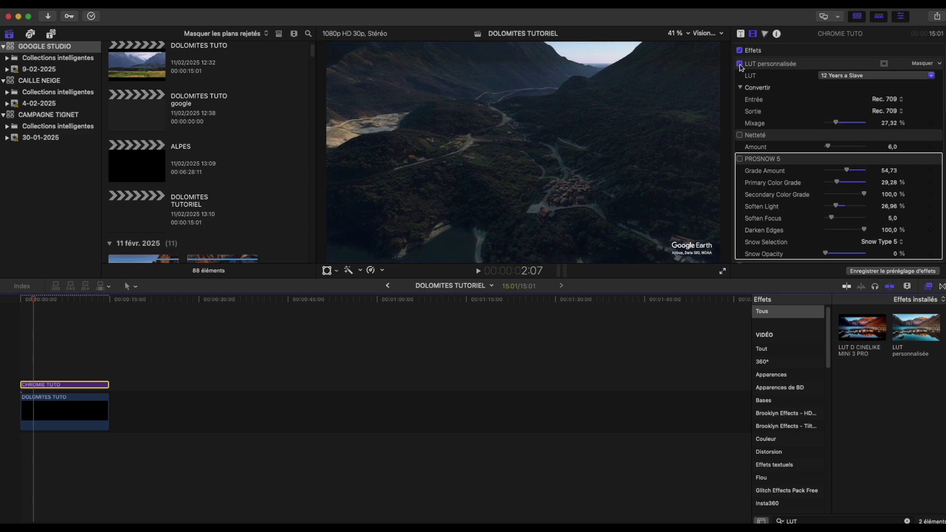
{"action": "left_click", "coordinate": [740, 64]}
{"action": "left_click", "coordinate": [739, 64]}
{"action": "left_click", "coordinate": [739, 134]}
{"action": "scroll", "coordinate": [745, 184], "scroll_direction": "down", "scroll_amount": 5}
{"action": "left_click", "coordinate": [739, 182]}
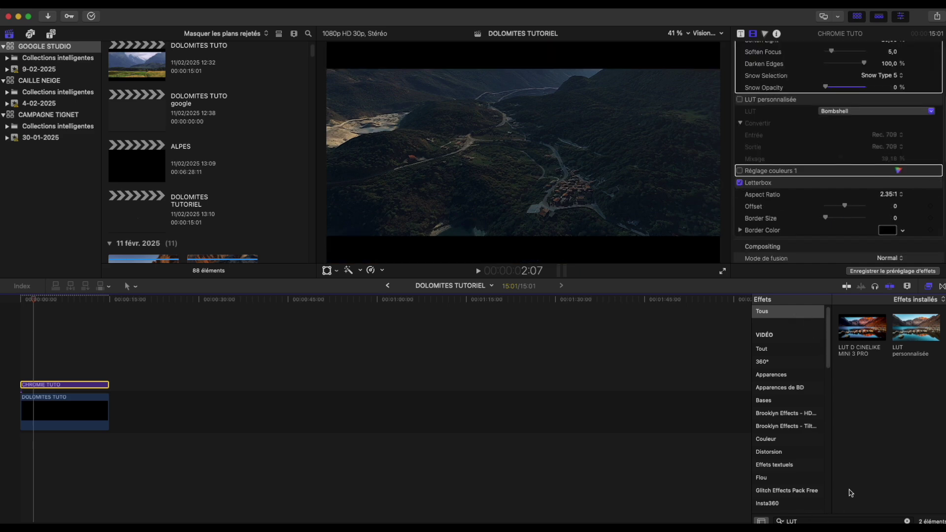
Search the installed effects for "lette" and examine the Letterbox effect.
{"action": "left_click_drag", "start_coordinate": [807, 520], "coordinate": [753, 519]}
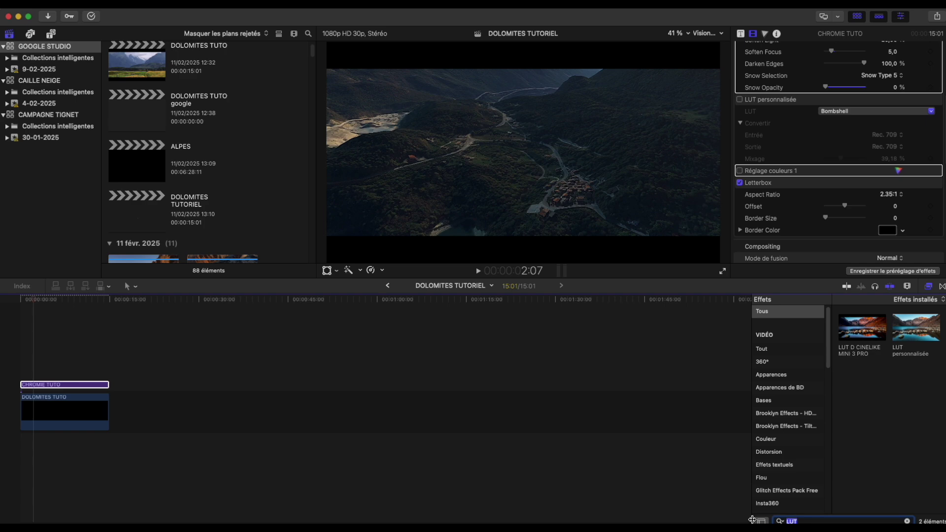
{"action": "type", "text": "lette"}
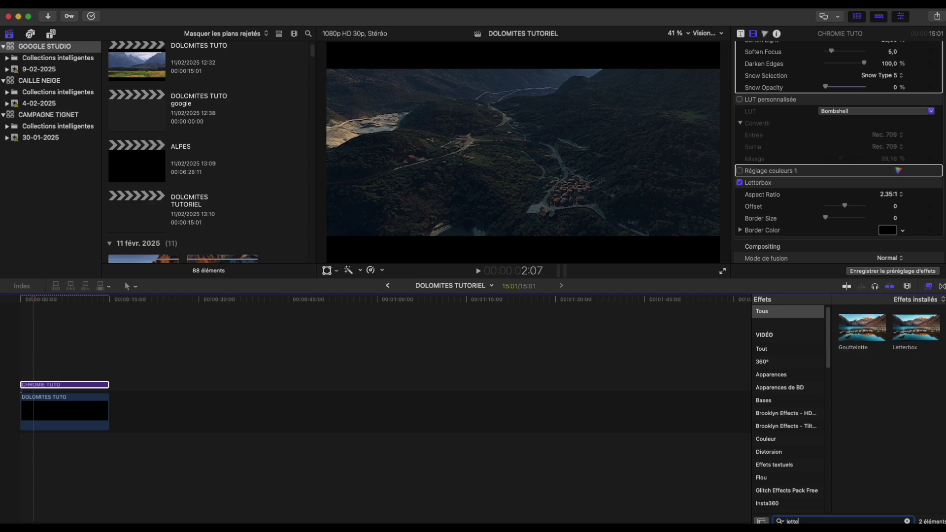
{"action": "left_click", "coordinate": [918, 331]}
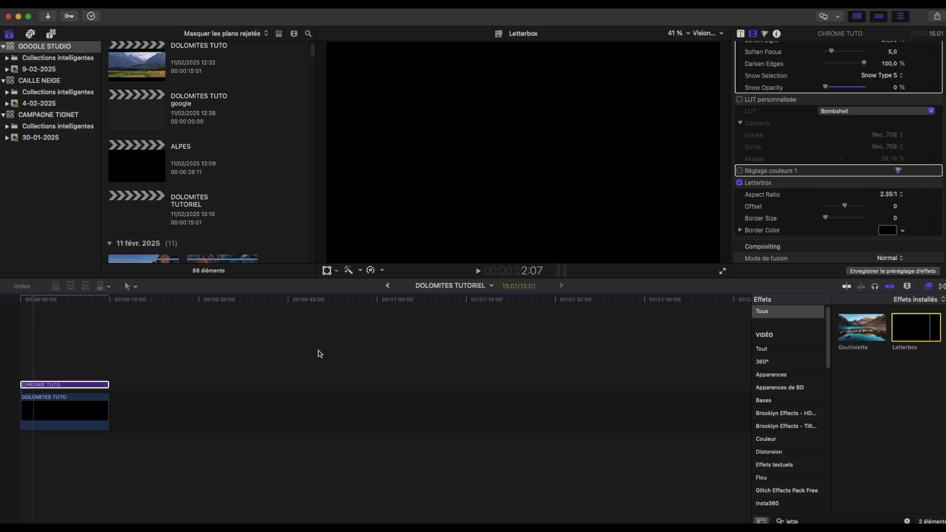
Transform the DOLOMITES TUTO clip beneath the letterbox, moving its position to about X -5,2 px and Y 16,3 px.
{"action": "left_click", "coordinate": [55, 302]}
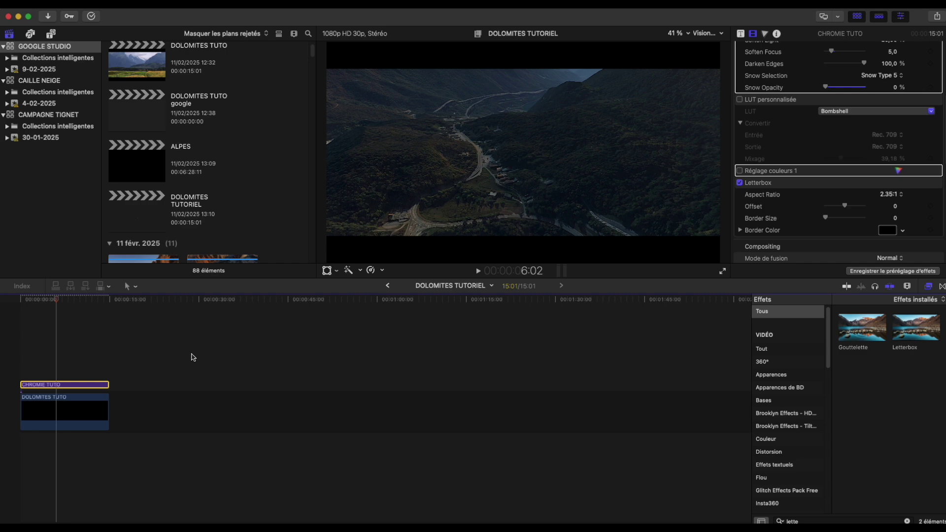
{"action": "left_click", "coordinate": [88, 412]}
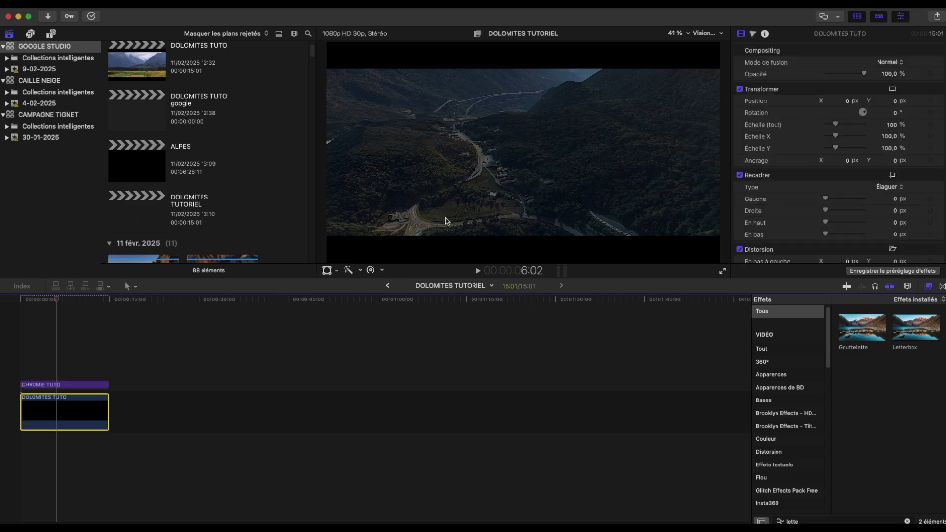
{"action": "left_click", "coordinate": [327, 270]}
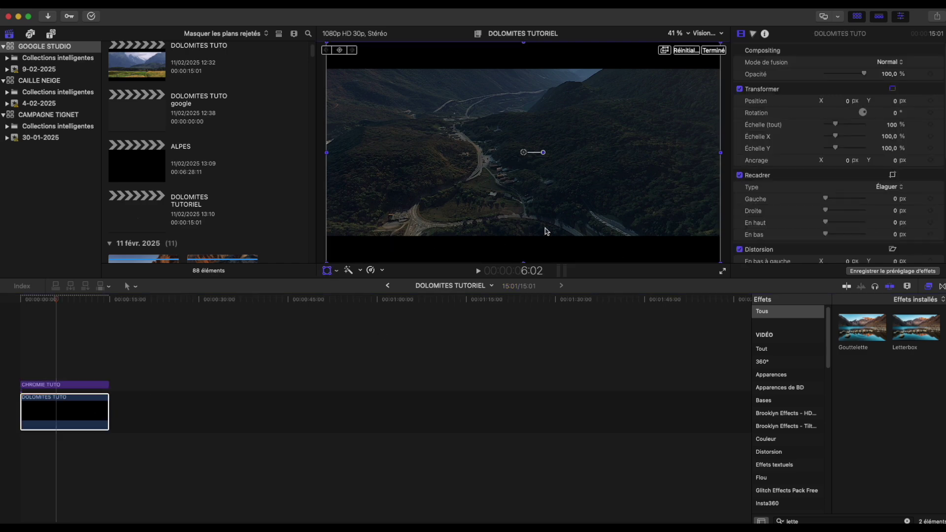
{"action": "mouse_move", "coordinate": [564, 211]}
{"action": "left_mouse_down"}
{"action": "mouse_move", "coordinate": [561, 192]}
{"action": "mouse_move", "coordinate": [564, 209]}
{"action": "left_mouse_up"}
{"action": "mouse_move", "coordinate": [565, 220]}
{"action": "left_mouse_down"}
{"action": "mouse_move", "coordinate": [563, 233]}
{"action": "mouse_move", "coordinate": [563, 205]}
{"action": "left_mouse_up"}
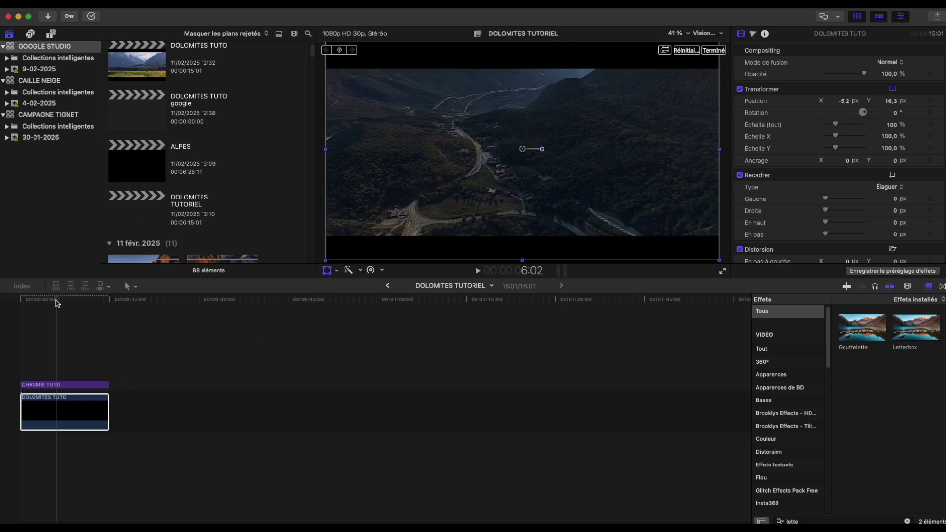
Keyframe the clip's position at the timeline start, and shift the image down to about Y -124,5 px near the clip's end.
{"action": "left_click_drag", "start_coordinate": [56, 301], "coordinate": [20, 314]}
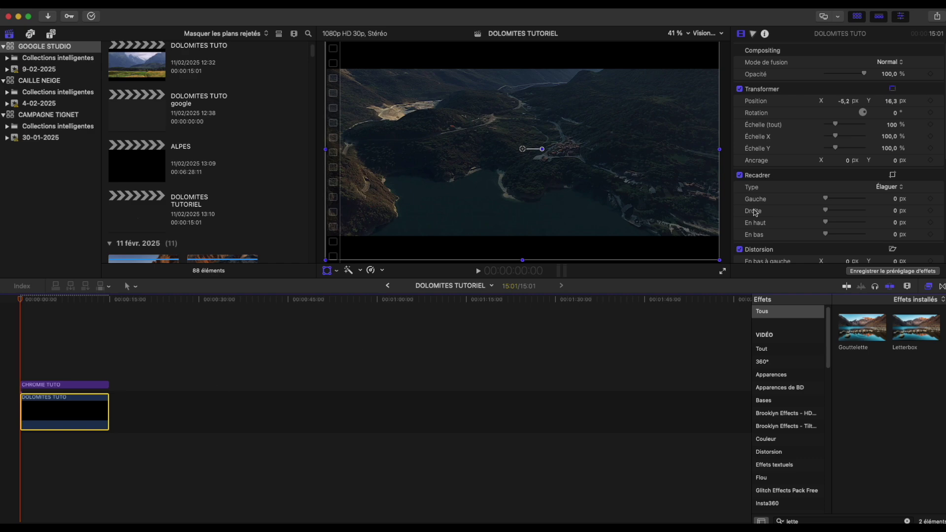
{"action": "left_click", "coordinate": [929, 101]}
{"action": "left_click_drag", "start_coordinate": [22, 304], "coordinate": [107, 319]}
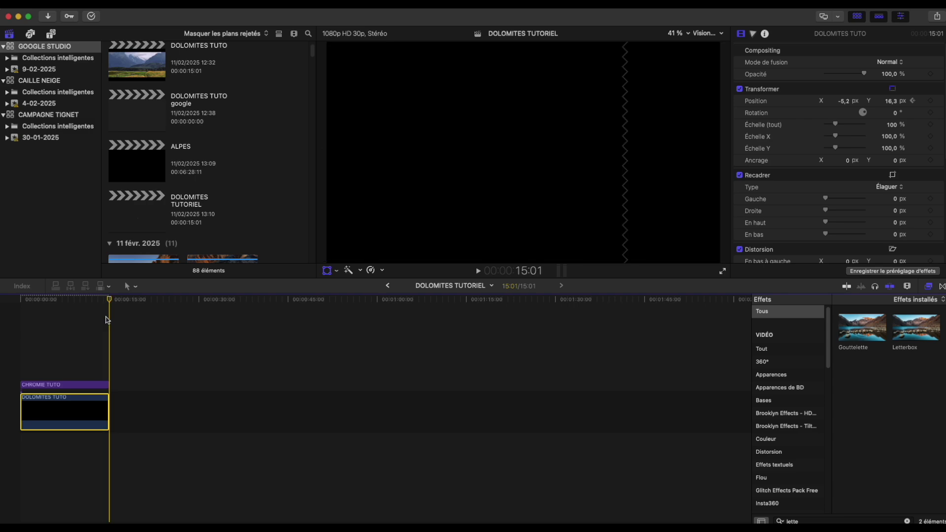
{"action": "key", "text": "Left"}
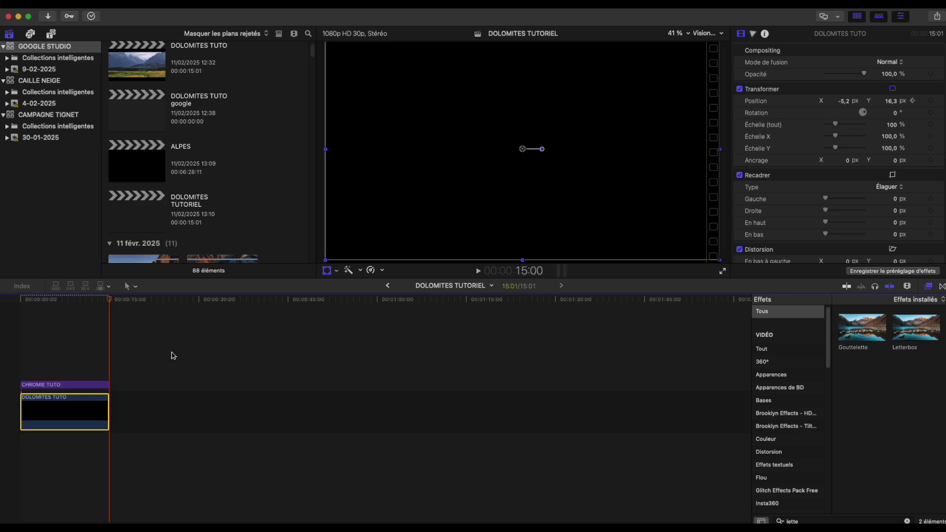
{"action": "left_click", "coordinate": [100, 315]}
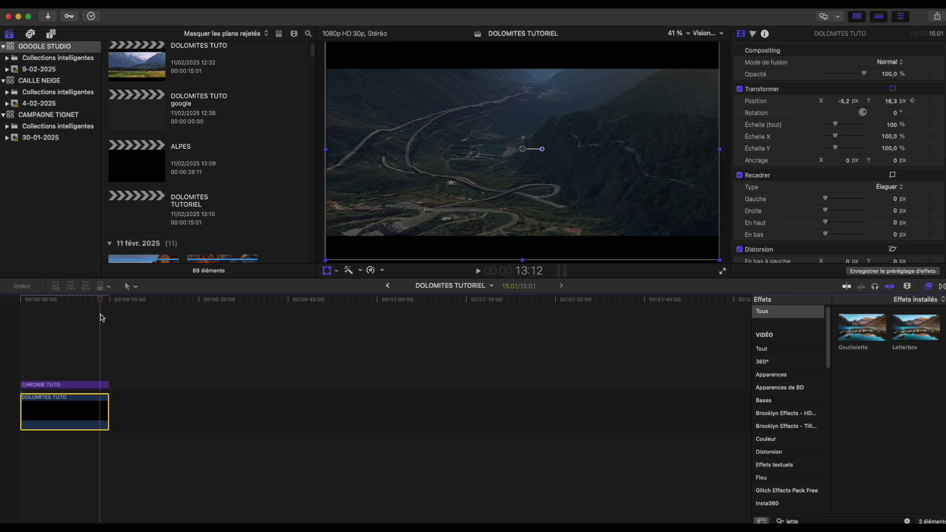
{"action": "left_click_drag", "start_coordinate": [642, 200], "coordinate": [635, 229]}
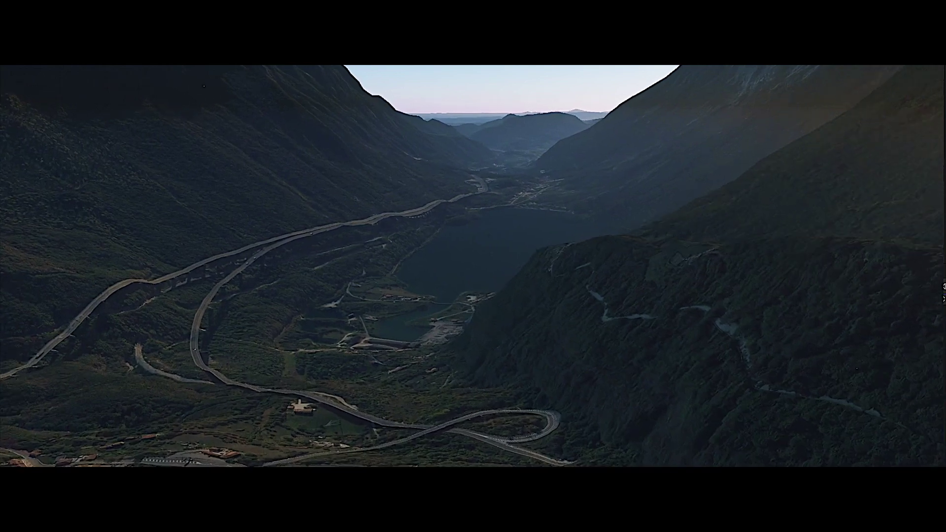
Leave the full-screen view and return the playhead to the start of the timeline.
{"action": "key", "text": "Escape"}
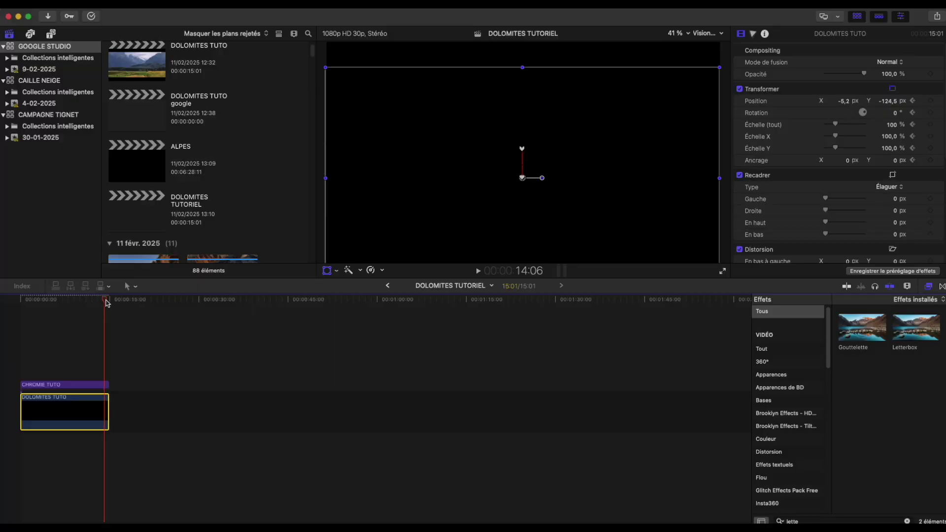
{"action": "left_click_drag", "start_coordinate": [107, 301], "coordinate": [18, 303]}
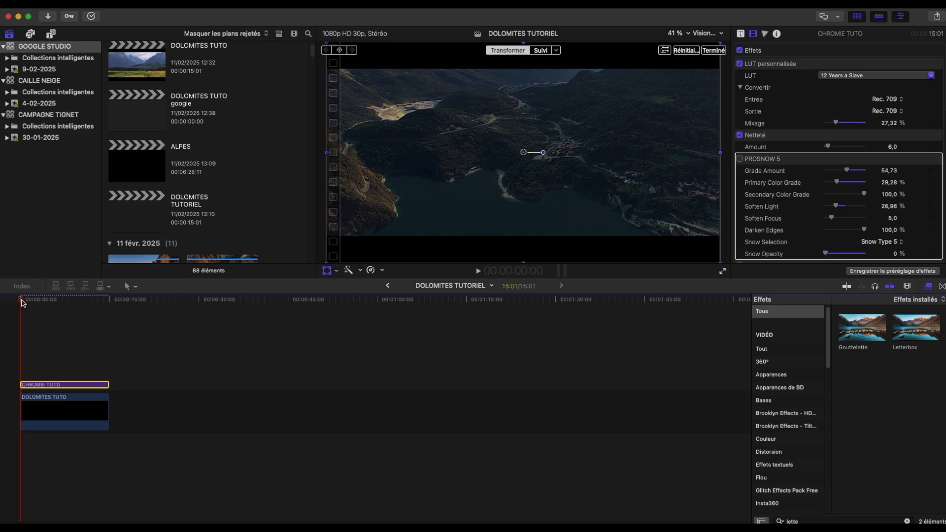